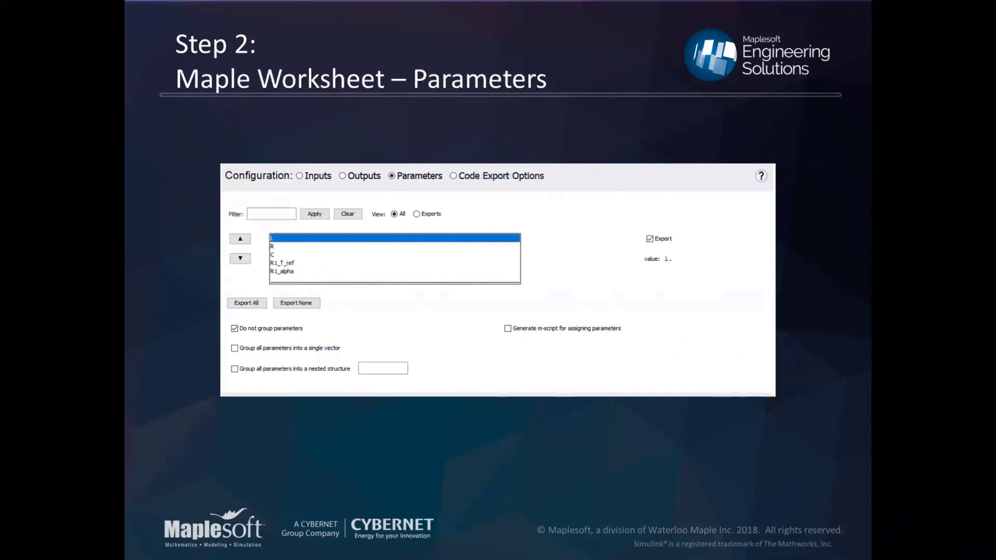
Advance to the 'Step 3: Maple Worksheet – S-Function Options' slide showing code export options
{"action": "key", "text": "Right"}
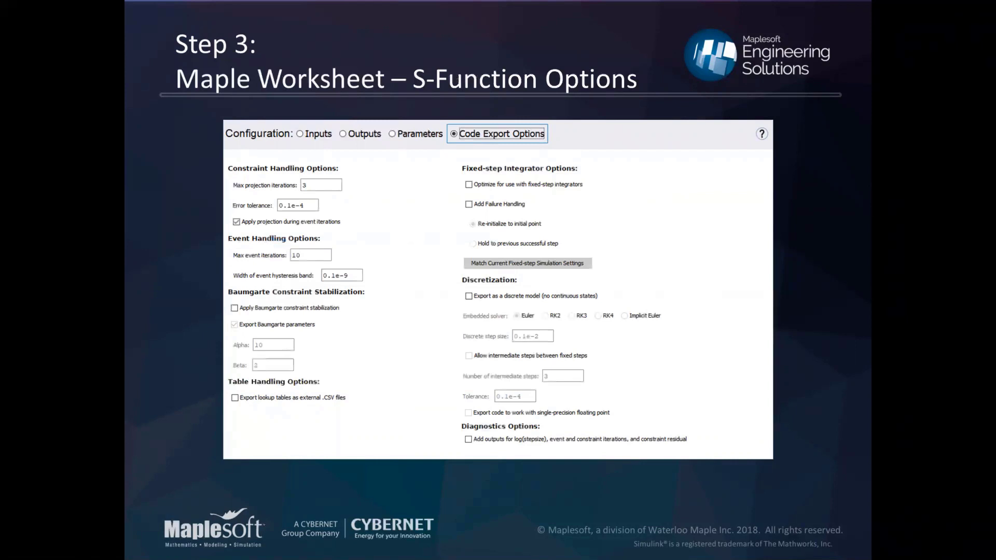
Advance past the Generate & Compile slide to slide 13, the Stewart Platform demo
{"action": "key", "text": "Right"}
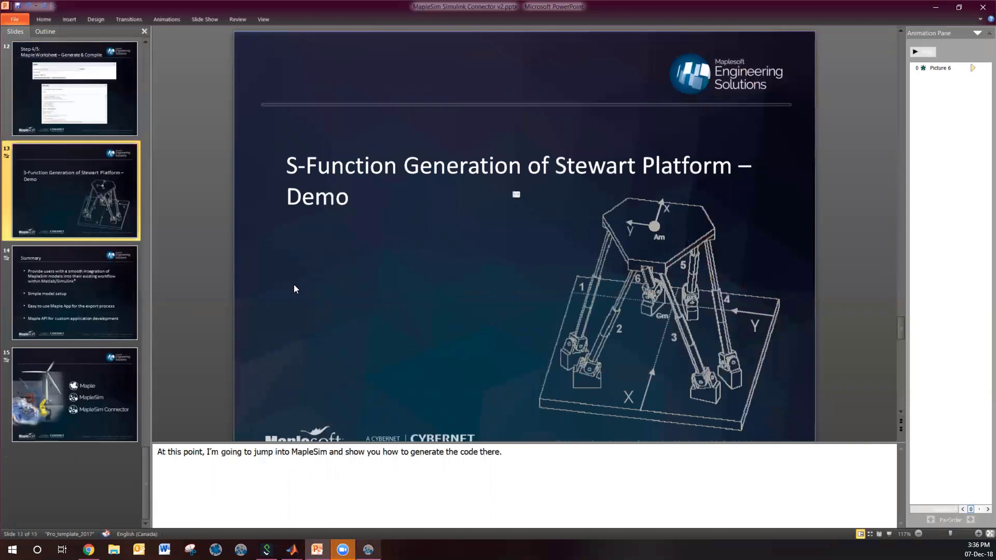
Switch from PowerPoint to the Stewart Platform.msim model in MapleSim 2018
{"action": "key", "text": "alt+Tab"}
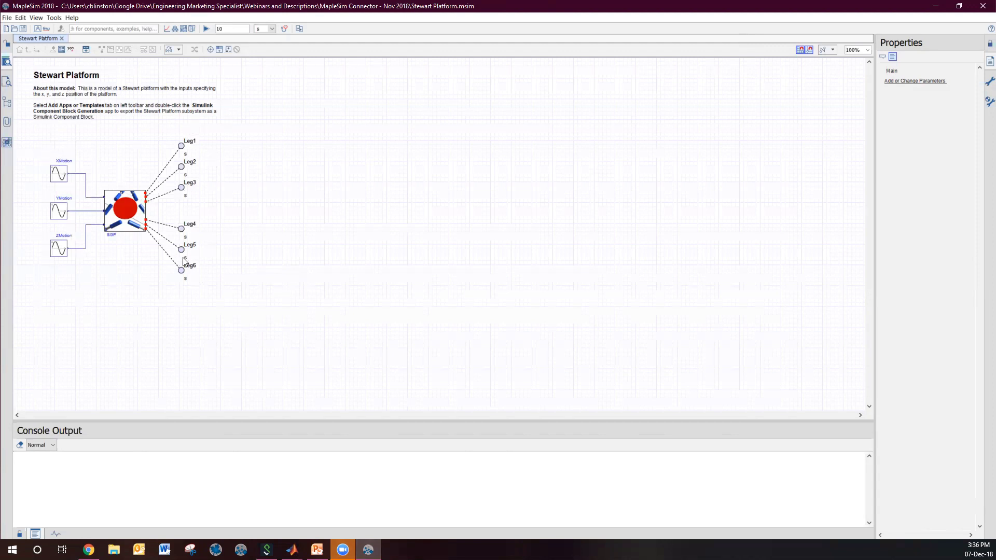
Run the Stewart Platform simulation and open the SGP block to reveal its six leg actuators
{"action": "left_click", "coordinate": [206, 30]}
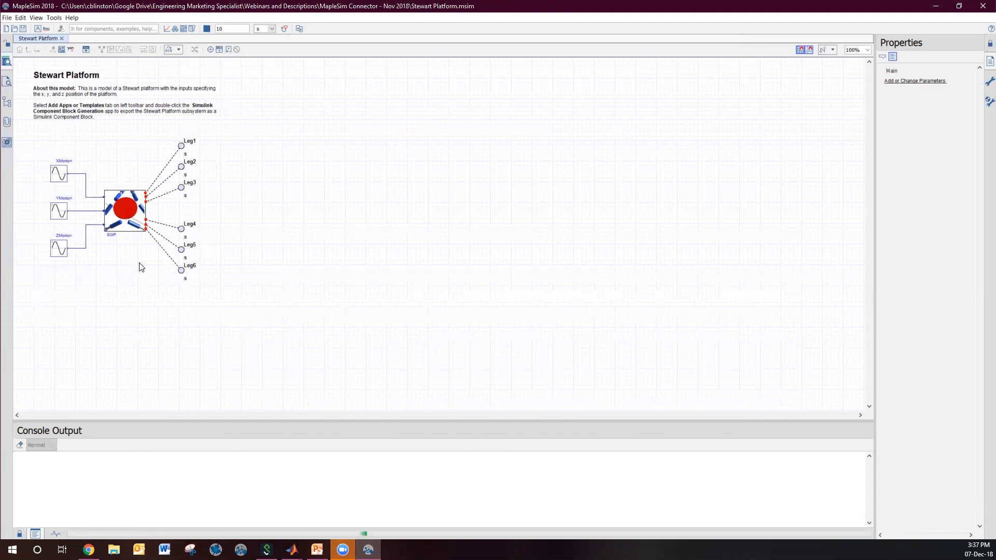
{"action": "left_click", "coordinate": [130, 215]}
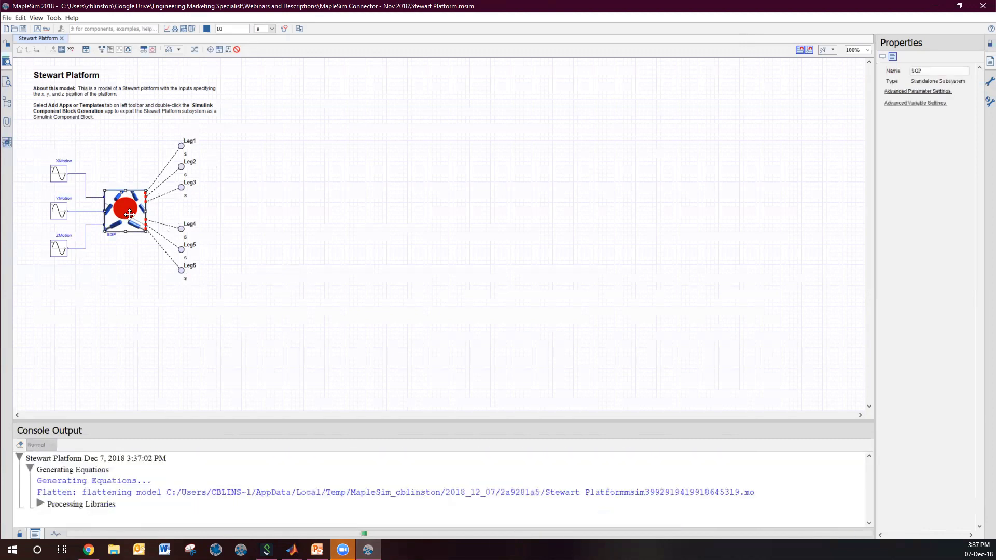
{"action": "double_click", "coordinate": [129, 214]}
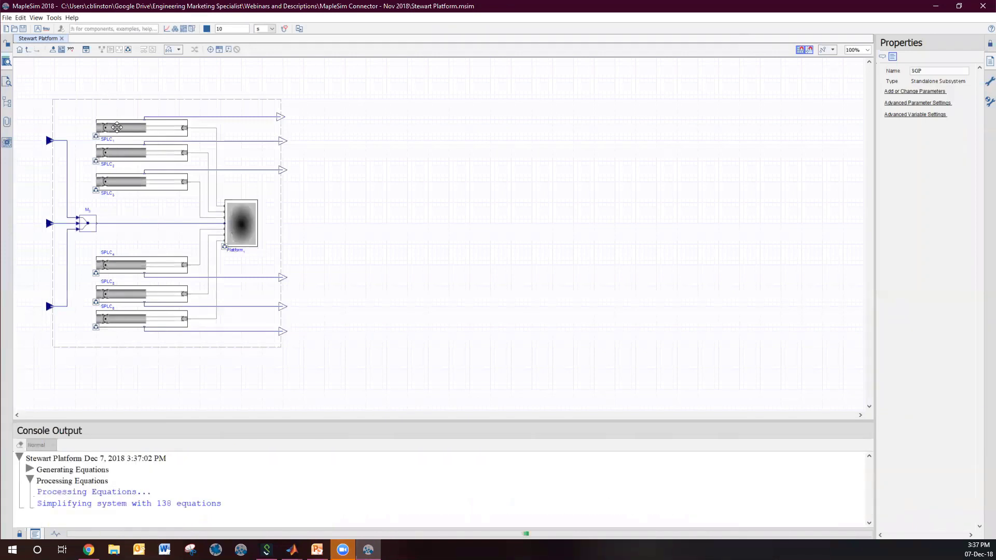
{"action": "double_click", "coordinate": [117, 127]}
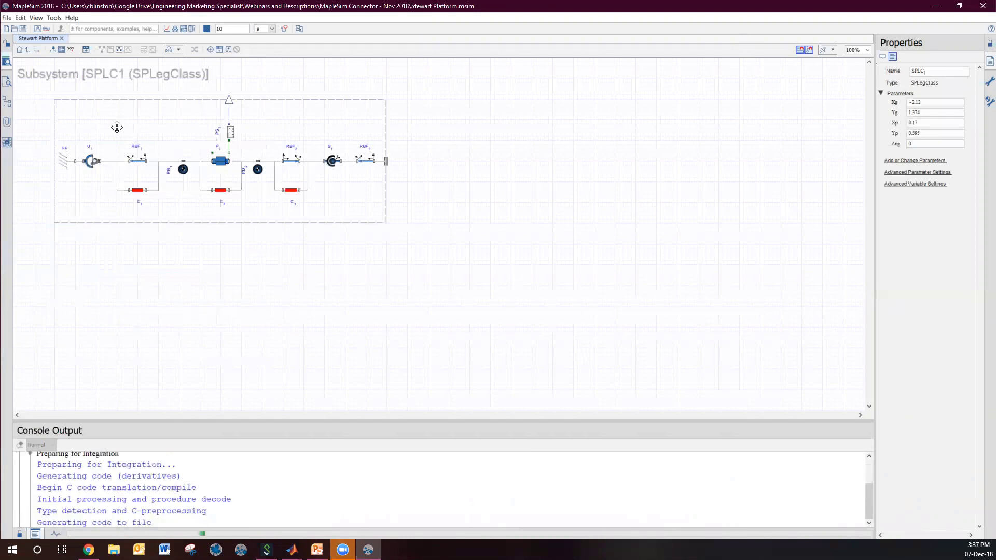
{"action": "left_click", "coordinate": [88, 159]}
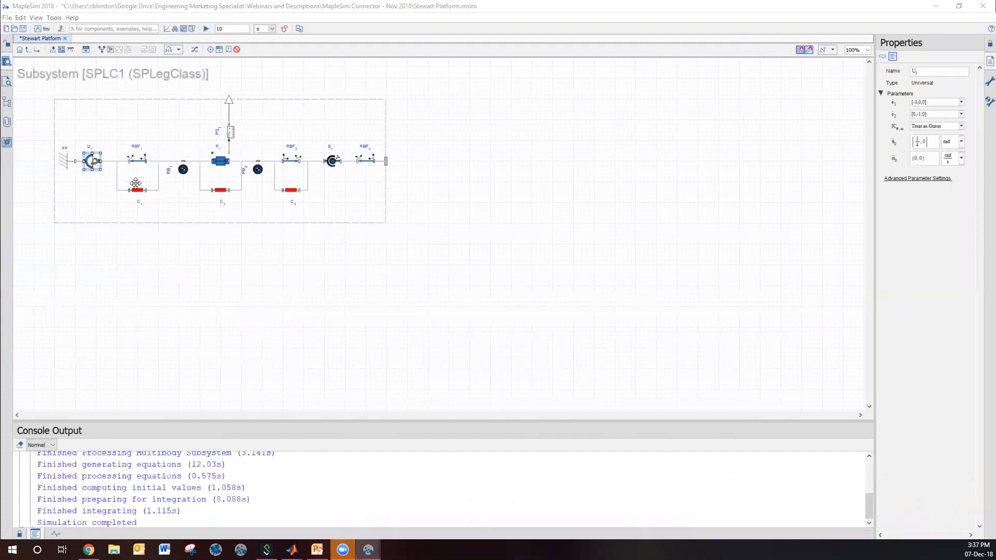
{"action": "left_click", "coordinate": [222, 161]}
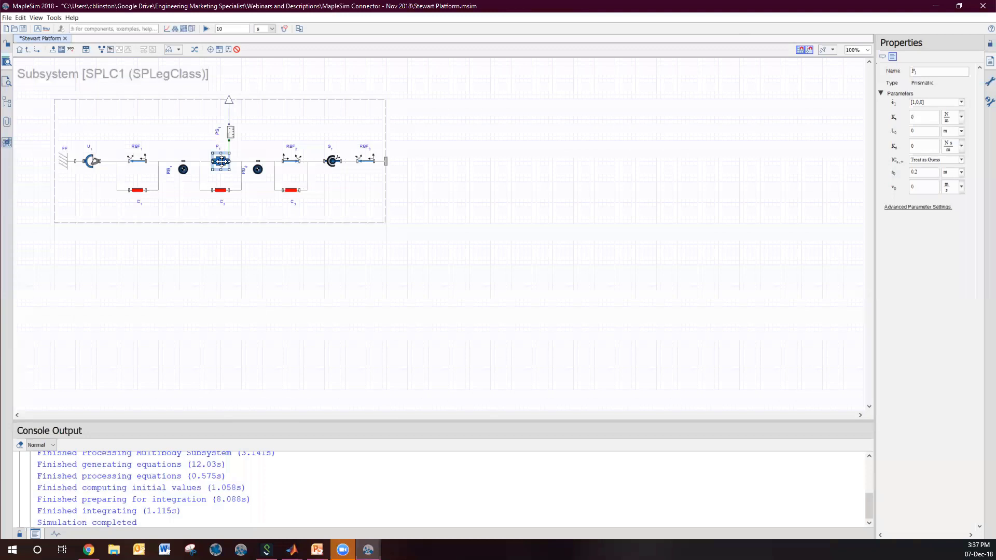
{"action": "left_click", "coordinate": [329, 160]}
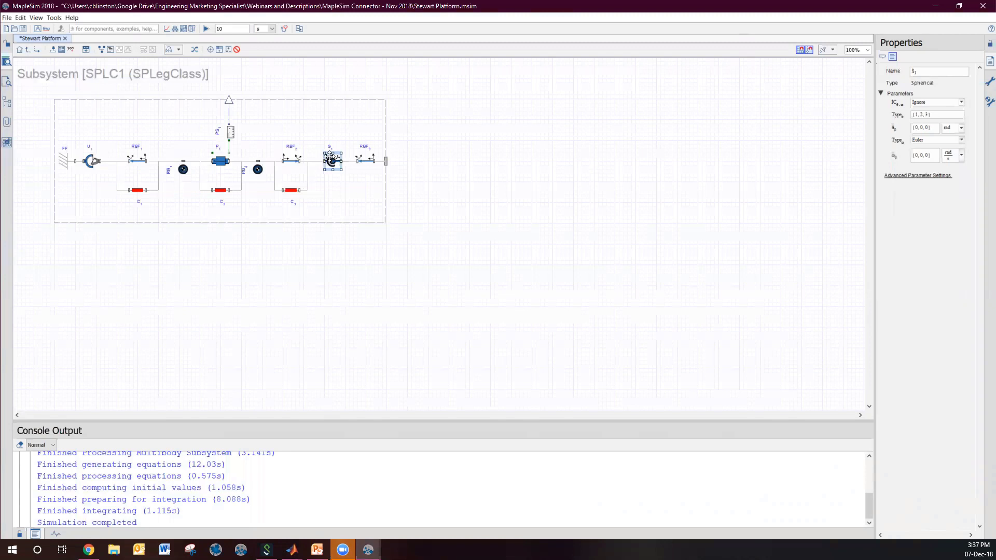
{"action": "left_click", "coordinate": [183, 171]}
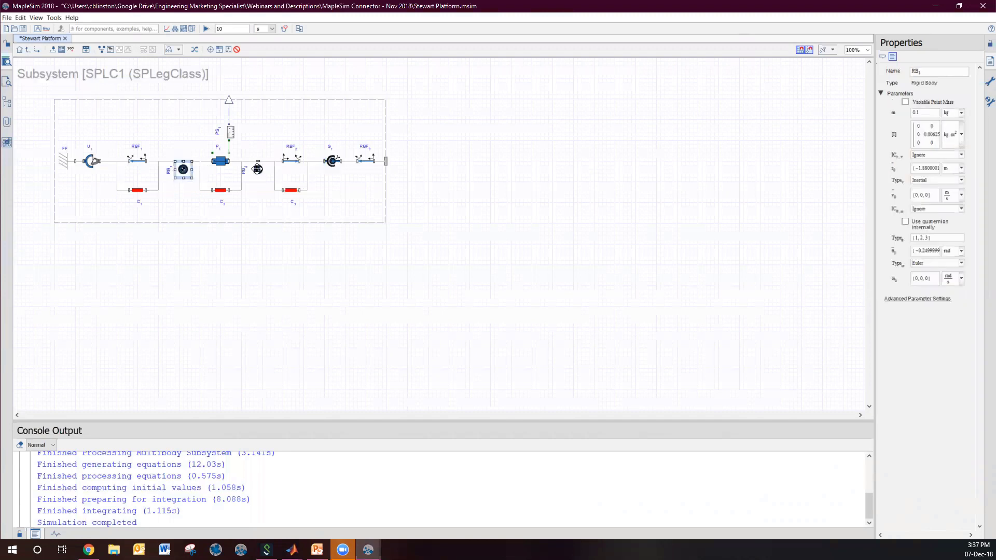
{"action": "left_click", "coordinate": [257, 169]}
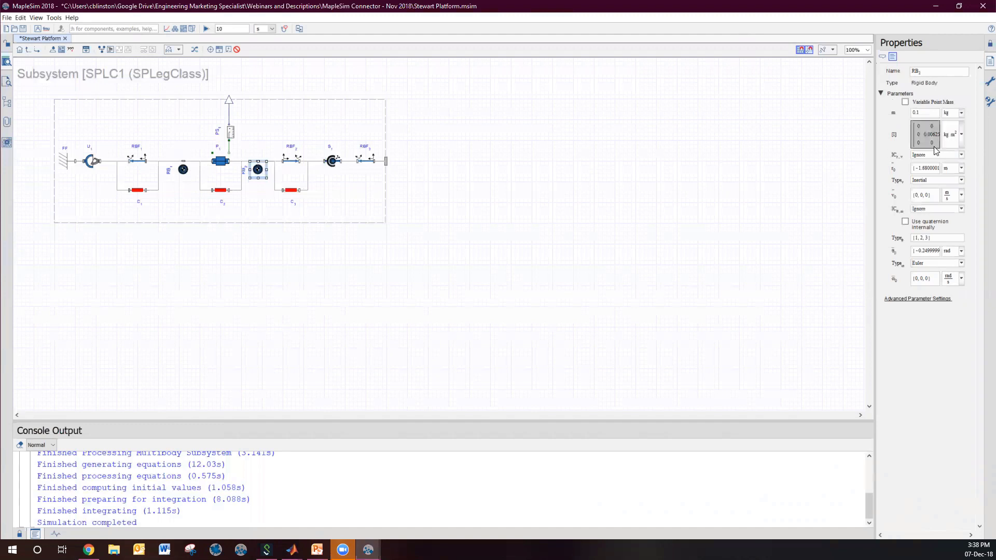
{"action": "left_click", "coordinate": [28, 50]}
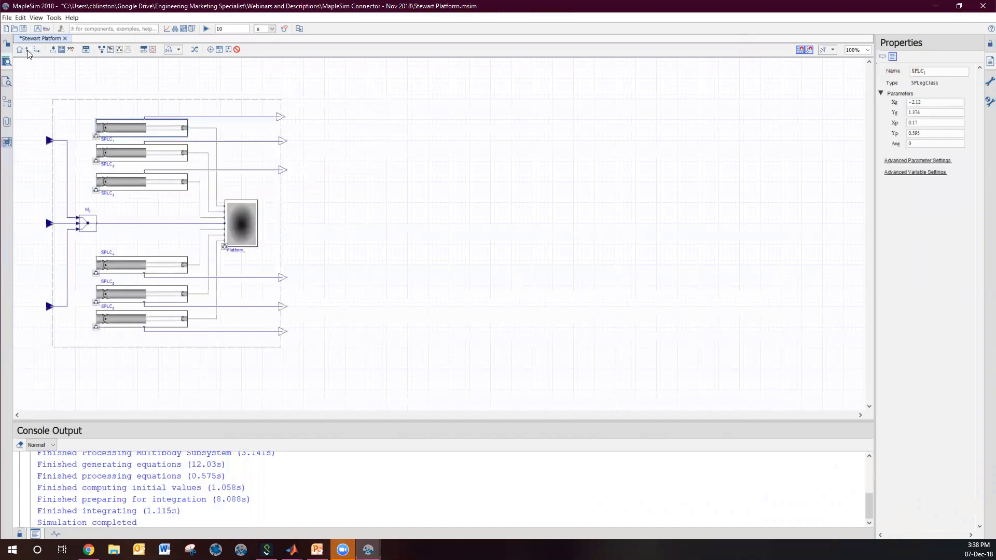
{"action": "left_click", "coordinate": [28, 51]}
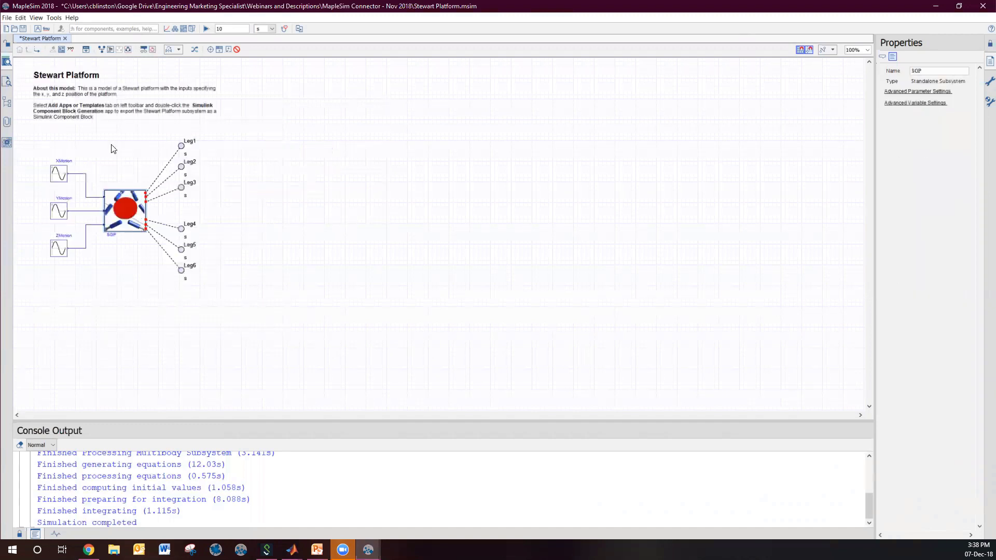
Enter SGP, open the Platform subsystem, and inspect rigid body RB4 and prescribed translation PT1
{"action": "left_click", "coordinate": [37, 50]}
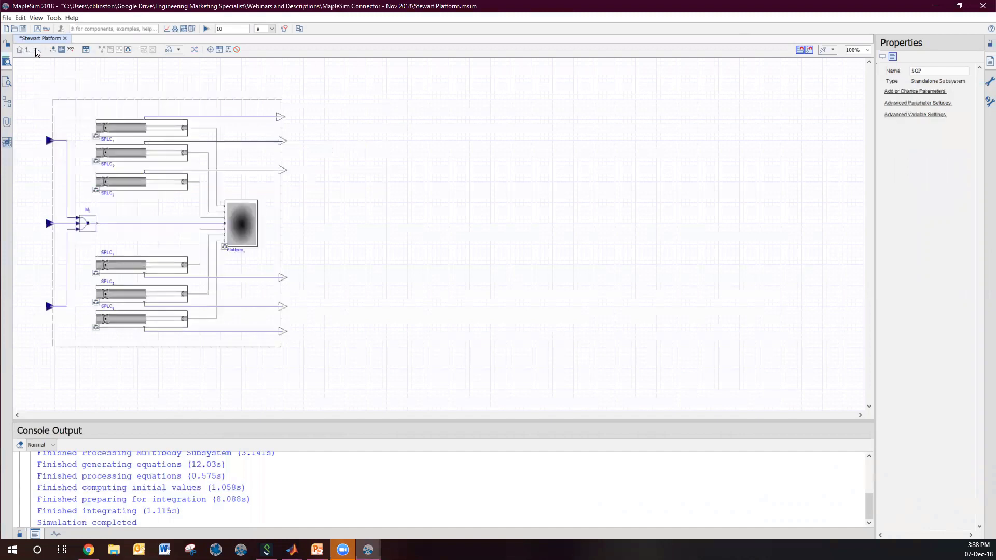
{"action": "double_click", "coordinate": [234, 226]}
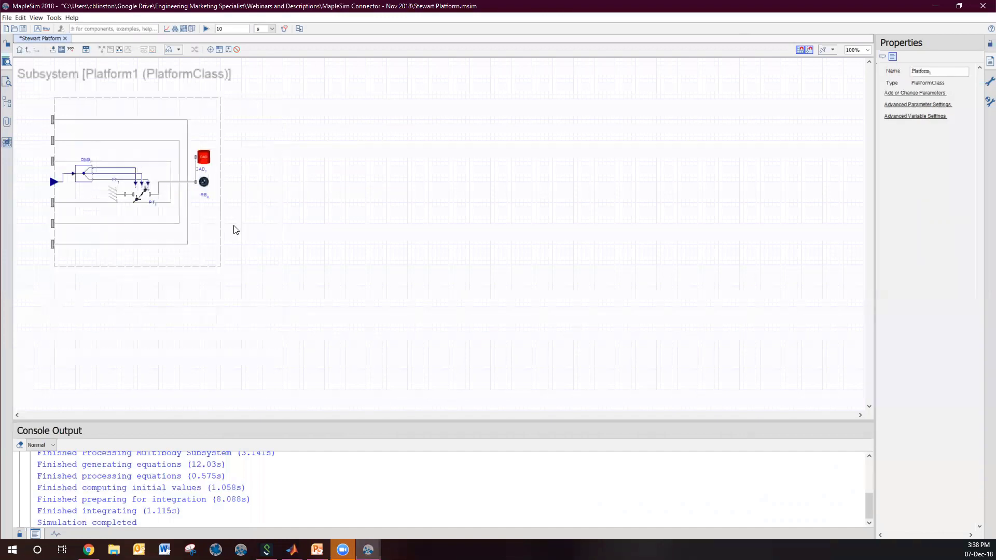
{"action": "left_click", "coordinate": [203, 181]}
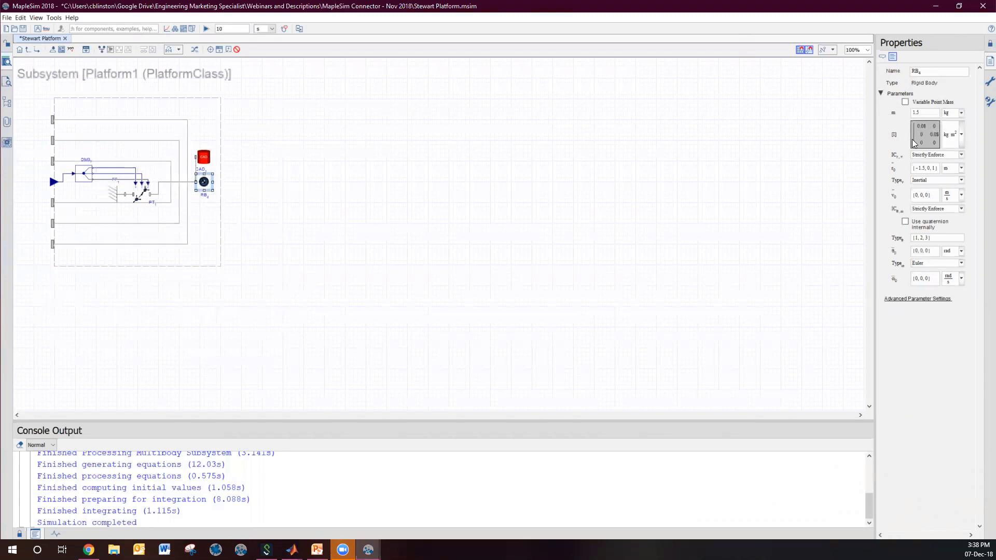
{"action": "left_click", "coordinate": [140, 189]}
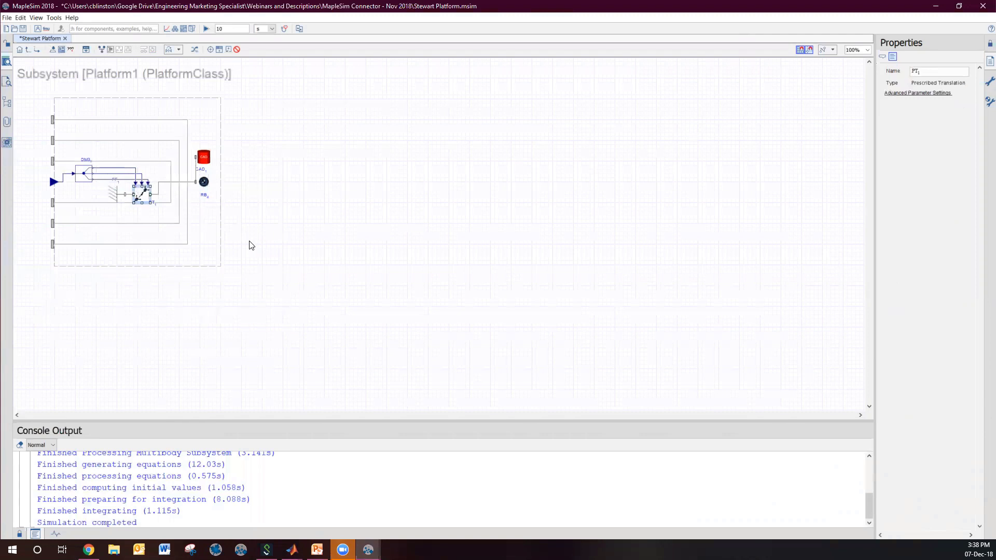
Bring the simulation results window forward, maximize it, and play the 3-D platform animation
{"action": "left_click", "coordinate": [368, 550]}
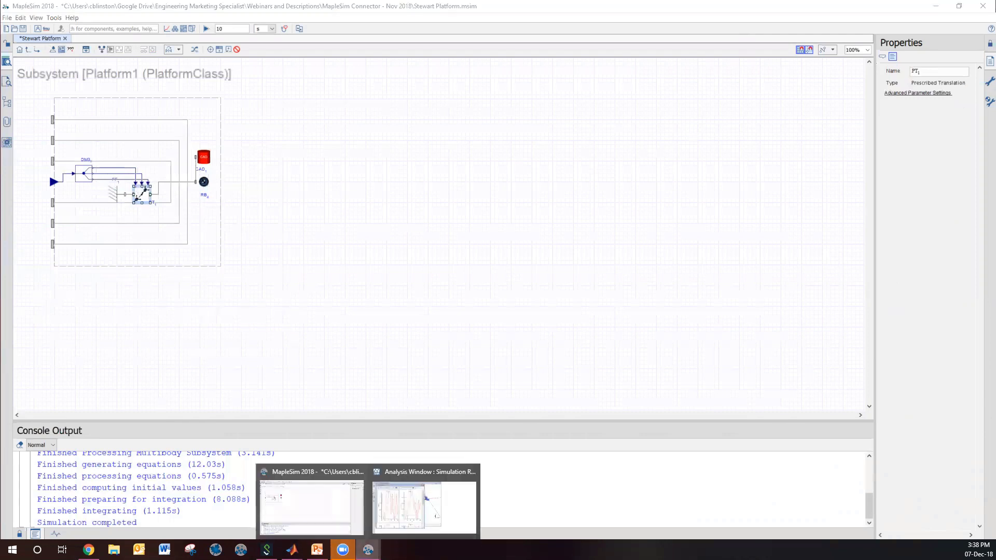
{"action": "left_click", "coordinate": [425, 499]}
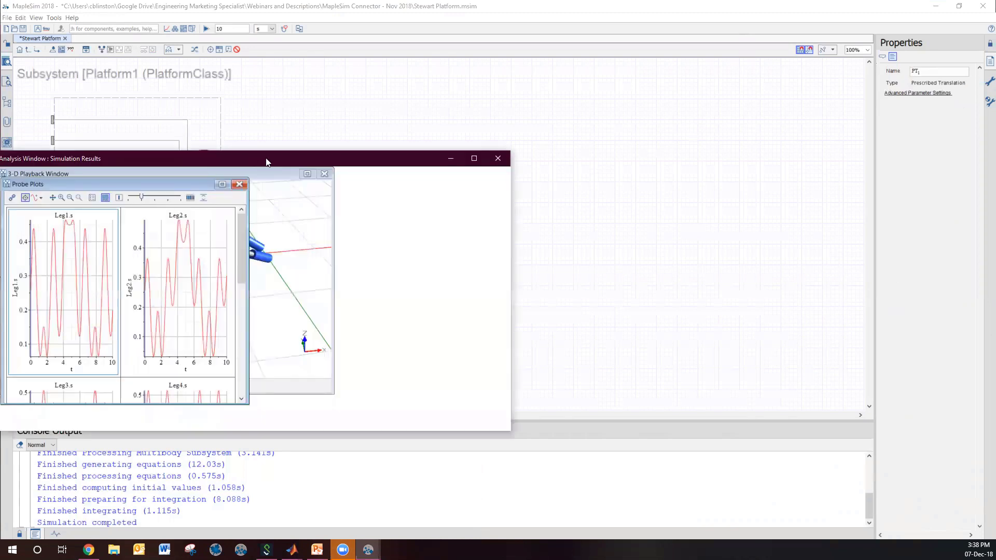
{"action": "double_click", "coordinate": [266, 161]}
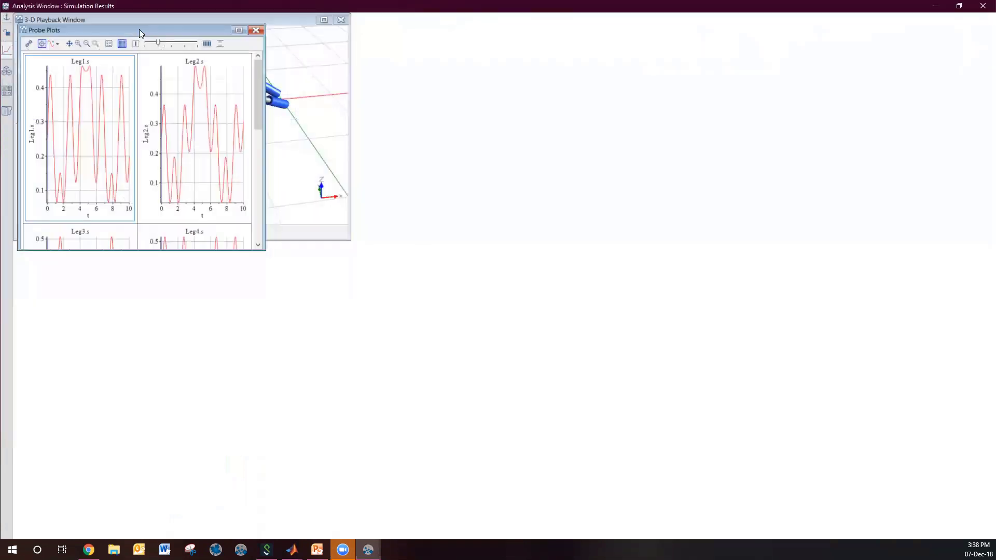
{"action": "left_click_drag", "start_coordinate": [139, 29], "coordinate": [230, 267]}
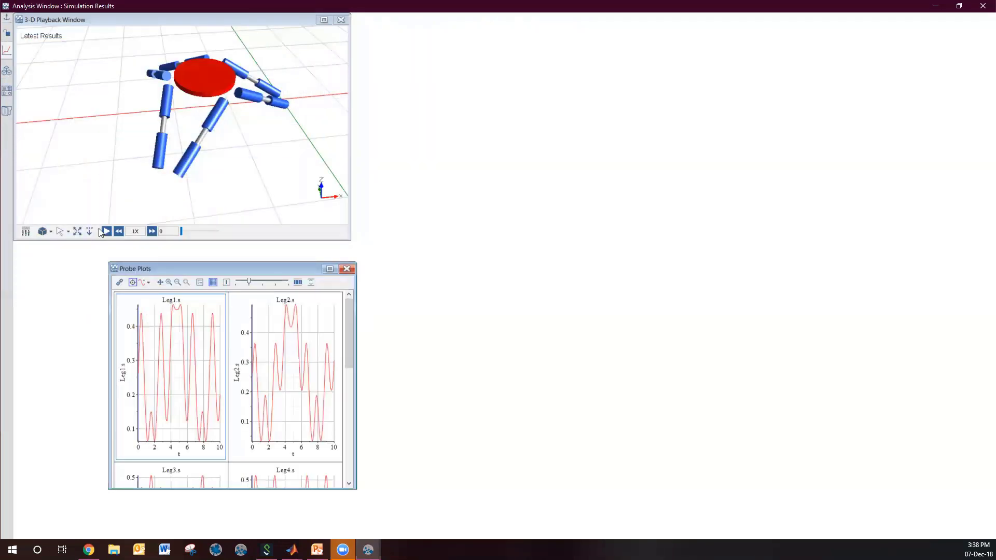
{"action": "left_click", "coordinate": [106, 231]}
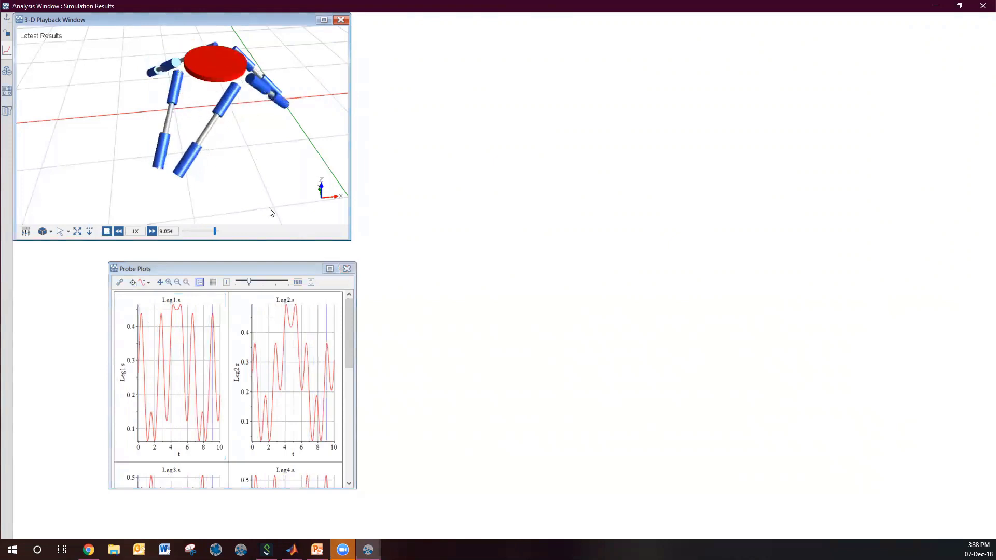
Enlarge the probe plots over the 3-D view and scroll down to the Leg5 and Leg6 plots
{"action": "left_click_drag", "start_coordinate": [239, 267], "coordinate": [163, 57]}
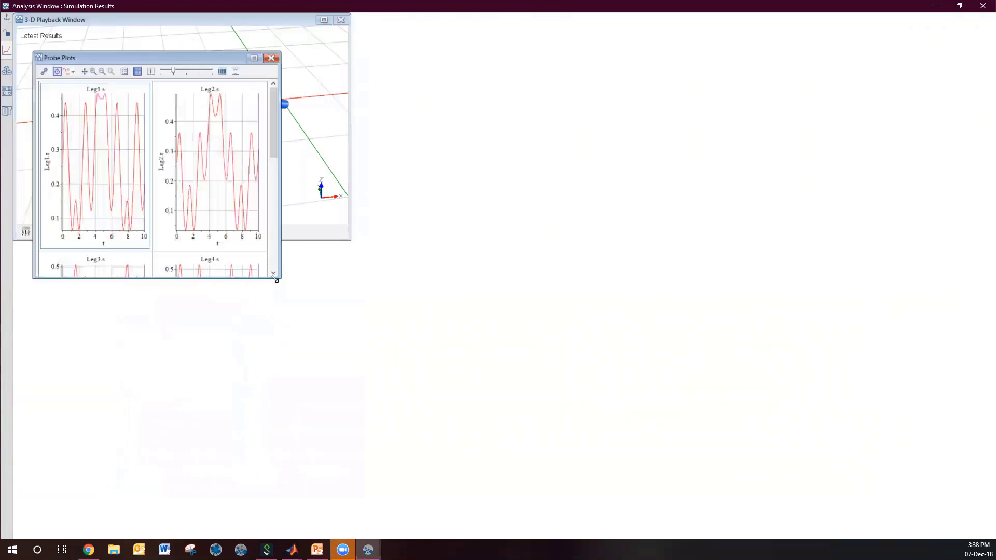
{"action": "left_click_drag", "start_coordinate": [278, 277], "coordinate": [551, 496]}
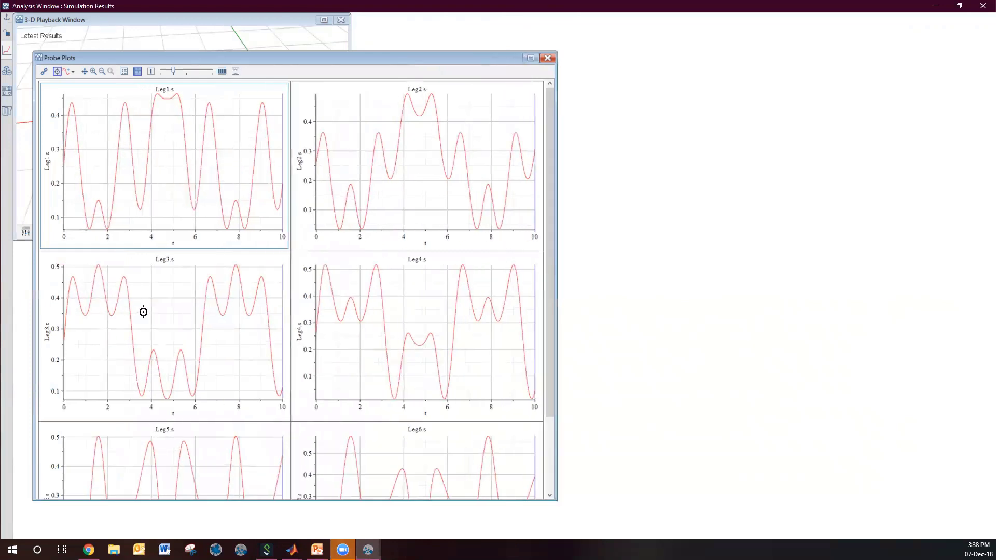
{"action": "scroll", "coordinate": [490, 301], "scroll_direction": "down", "scroll_amount": 3}
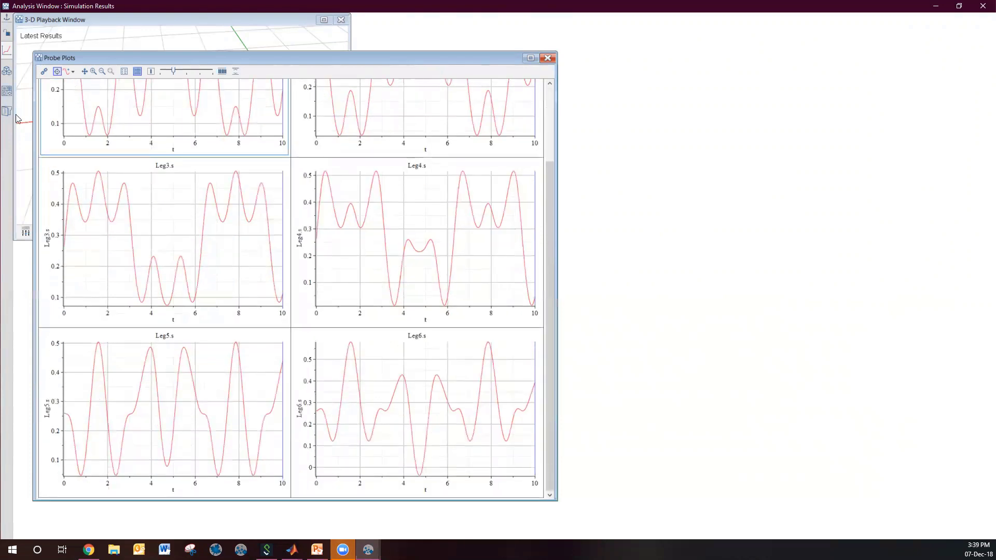
Switch the Analysis Window to Apps and launch Simulink Component Block Generation from the apps palette
{"action": "left_click", "coordinate": [7, 91]}
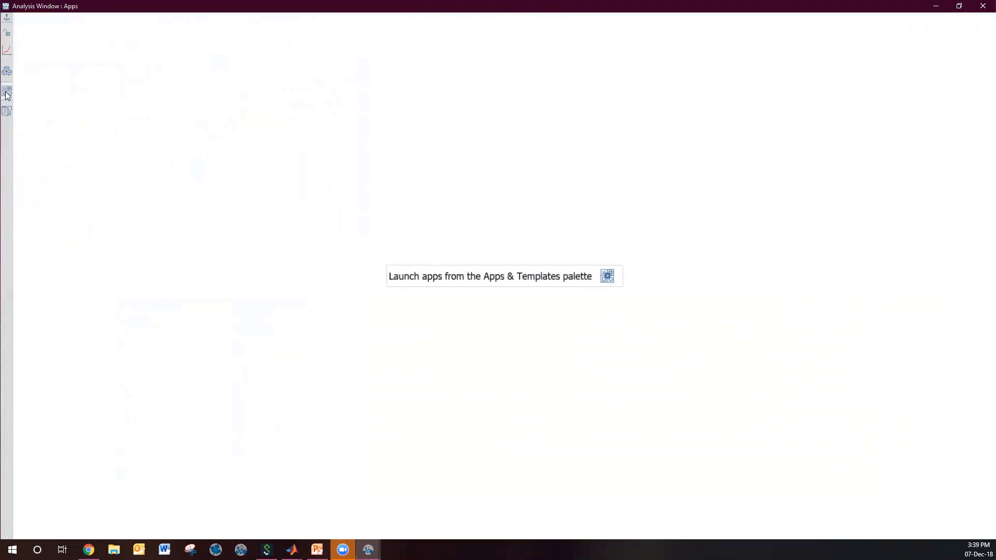
{"action": "key", "text": "super+Down"}
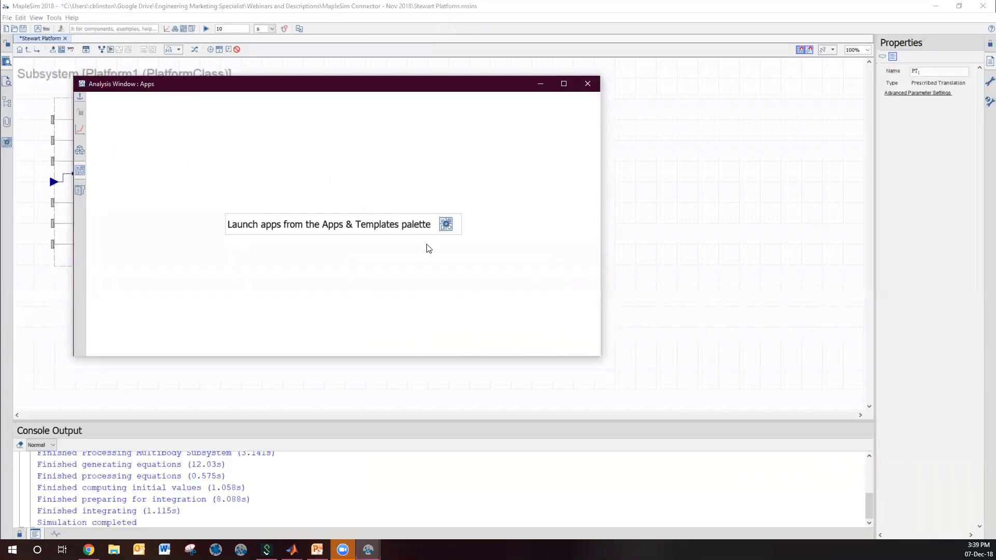
{"action": "left_click", "coordinate": [441, 227]}
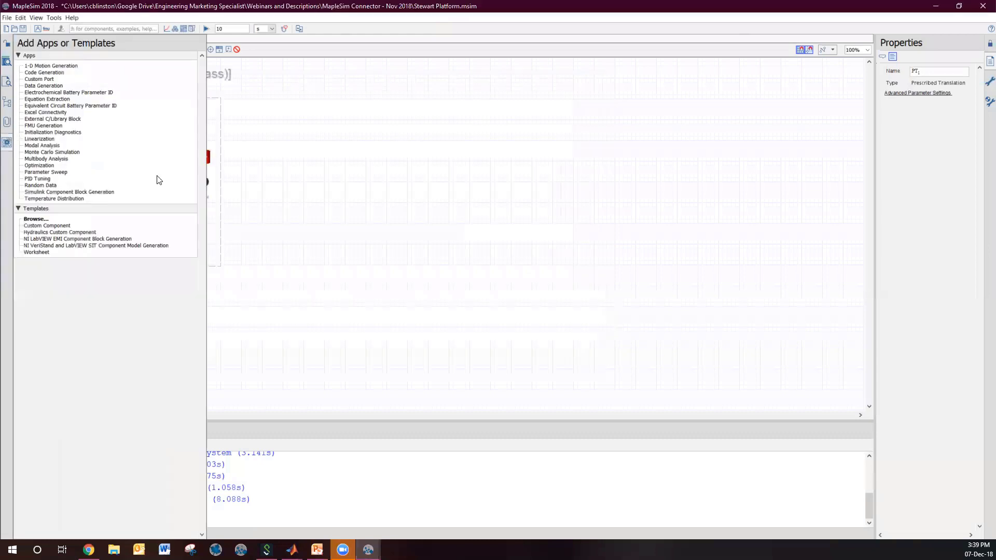
{"action": "double_click", "coordinate": [40, 192]}
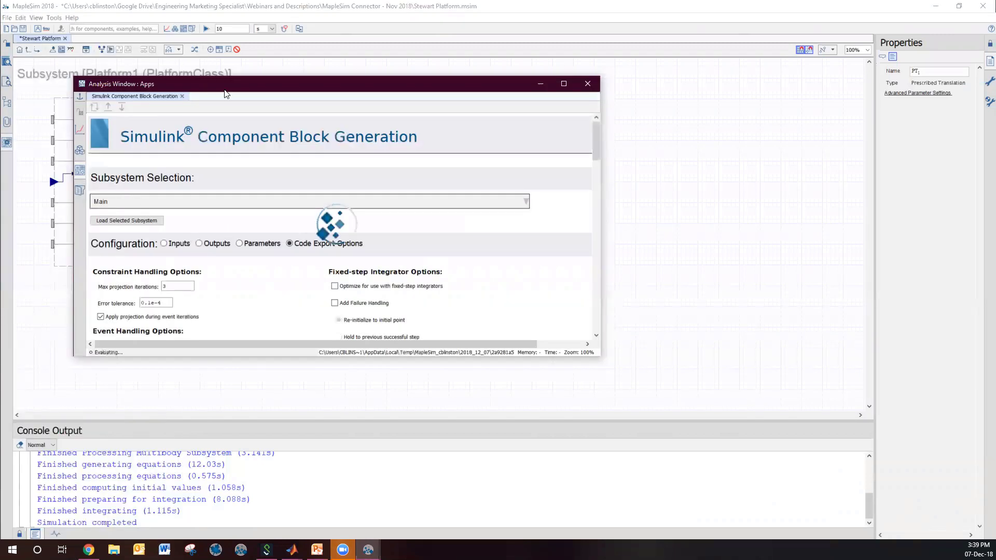
{"action": "left_click_drag", "start_coordinate": [284, 88], "coordinate": [263, 74]}
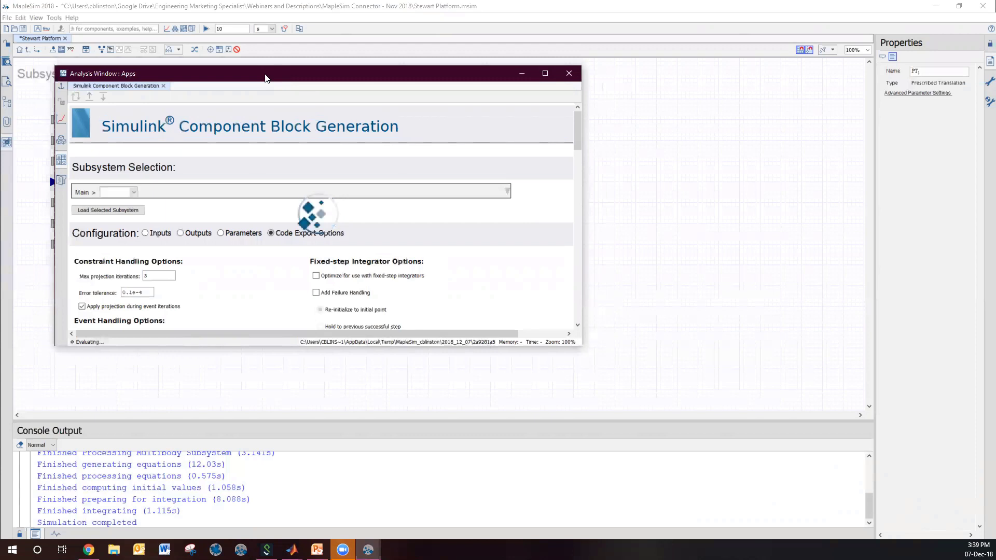
Maximize the app, pick SGP from the subsystem list and preview its diagram
{"action": "left_click", "coordinate": [545, 73]}
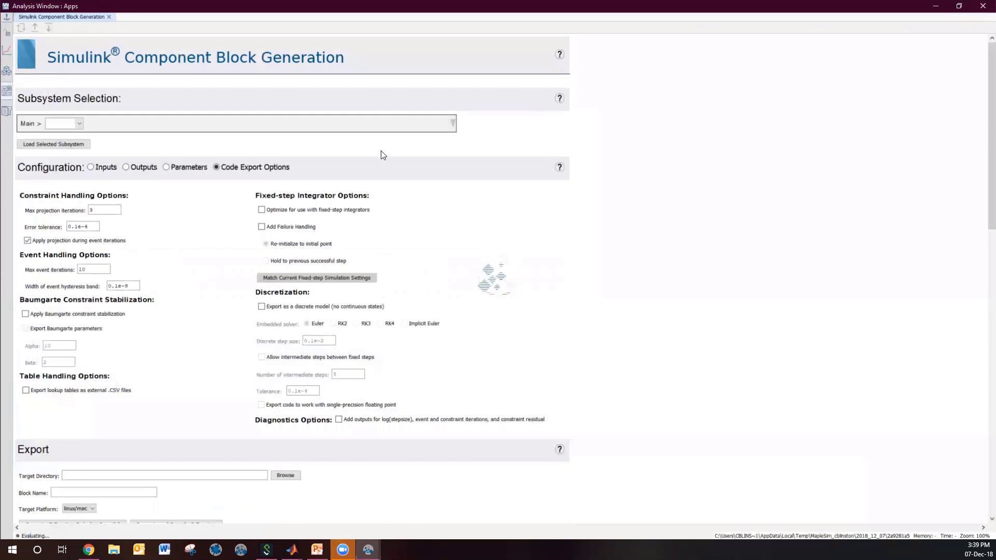
{"action": "left_click", "coordinate": [79, 123]}
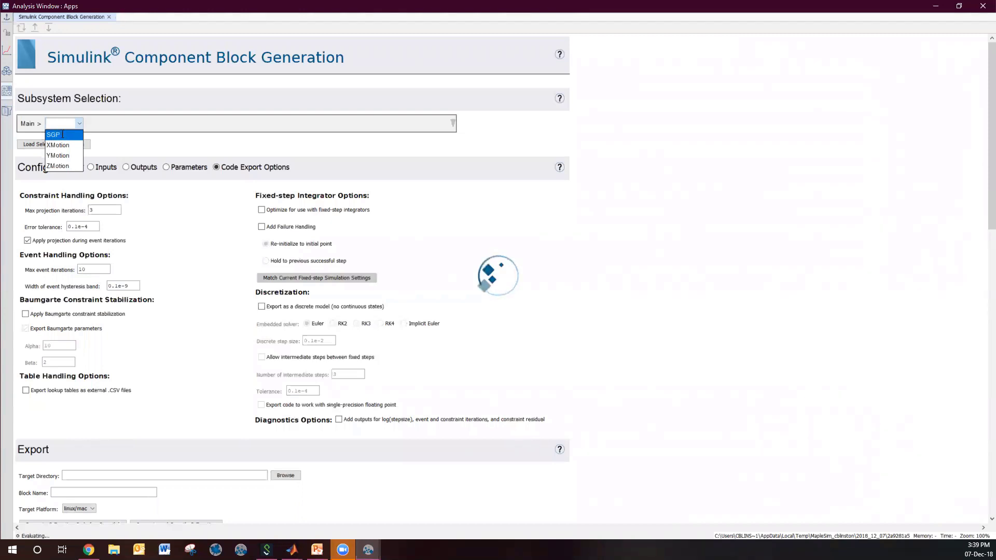
{"action": "left_click", "coordinate": [58, 135]}
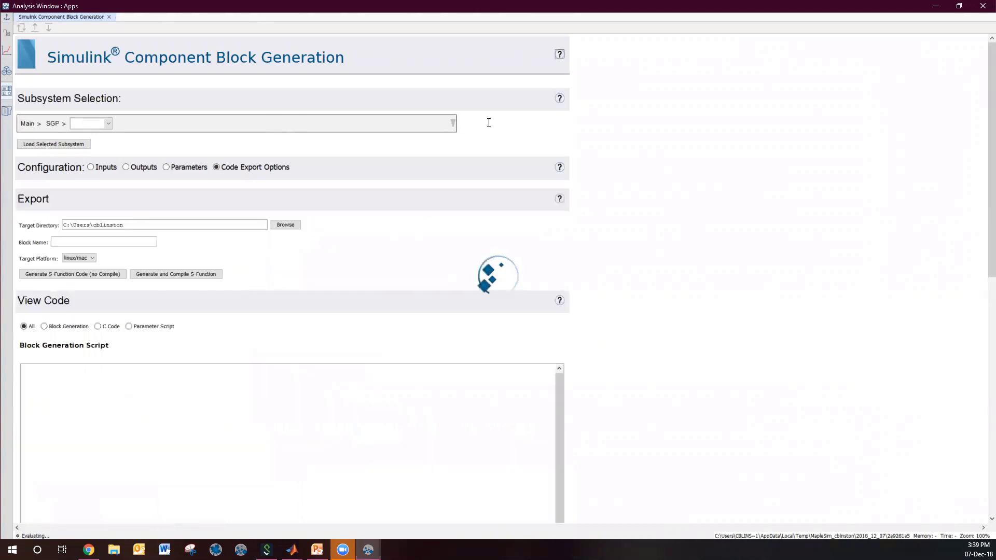
{"action": "left_click", "coordinate": [454, 124]}
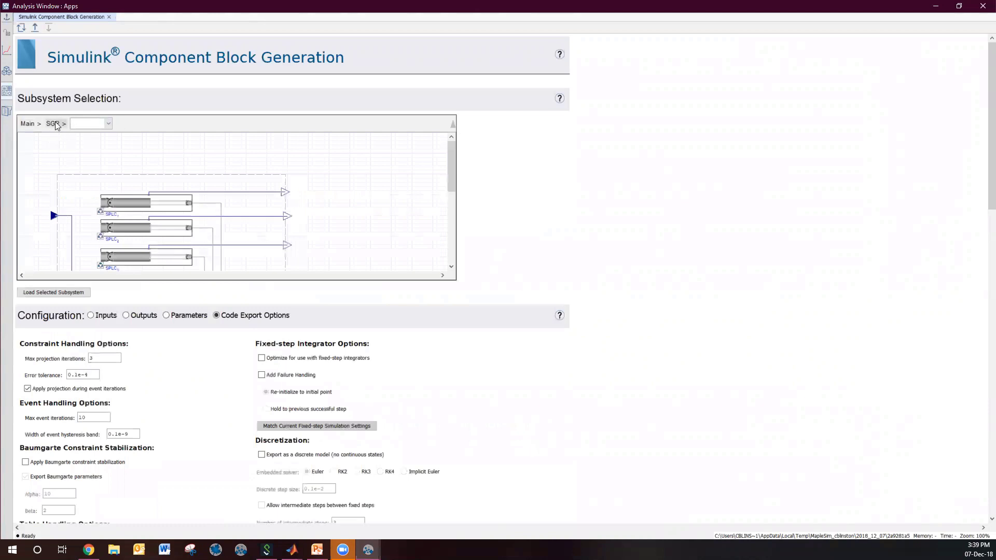
{"action": "left_click", "coordinate": [25, 124]}
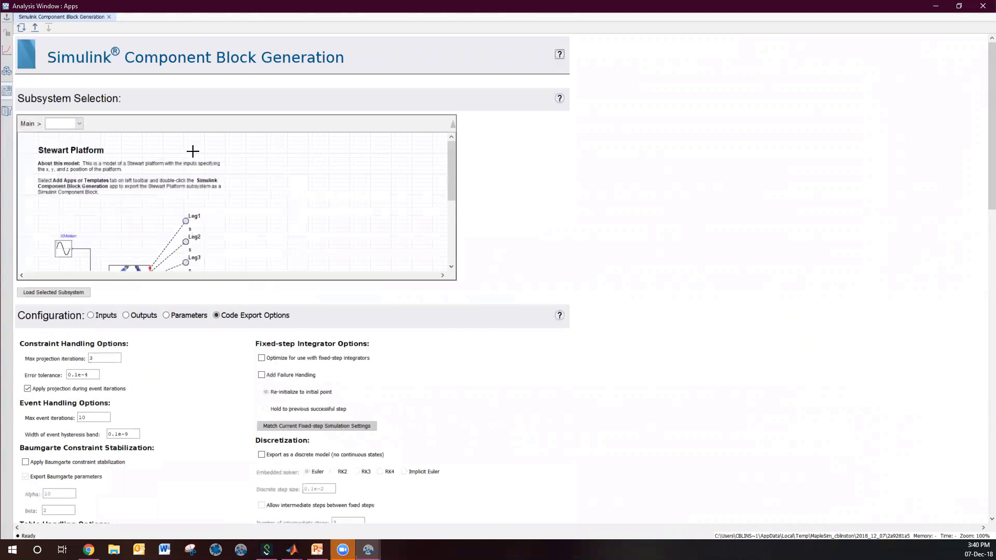
{"action": "left_click_drag", "start_coordinate": [450, 166], "coordinate": [461, 142]}
Reselect SGP, load it, and scroll to the Export section showing block SGP for win64
{"action": "left_click", "coordinate": [80, 123]}
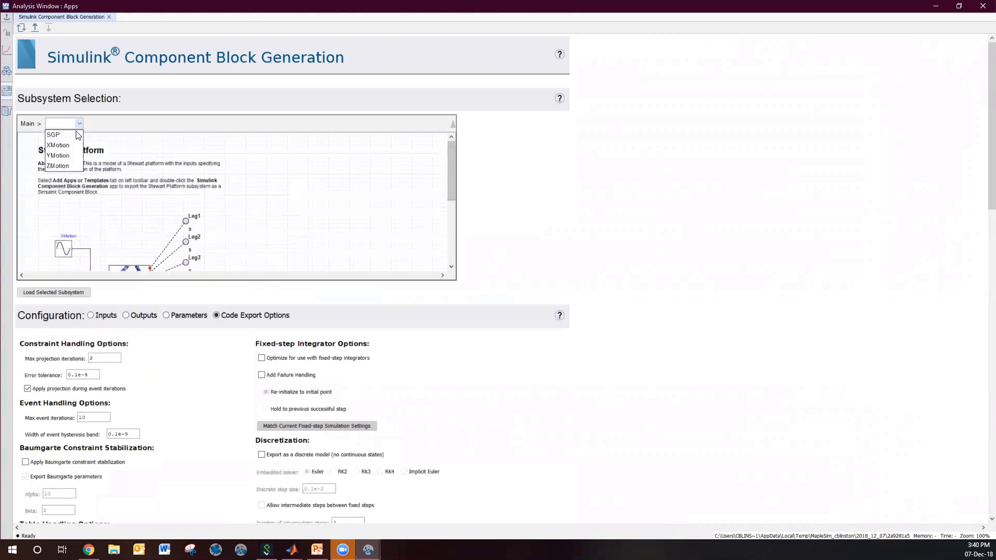
{"action": "left_click", "coordinate": [61, 134]}
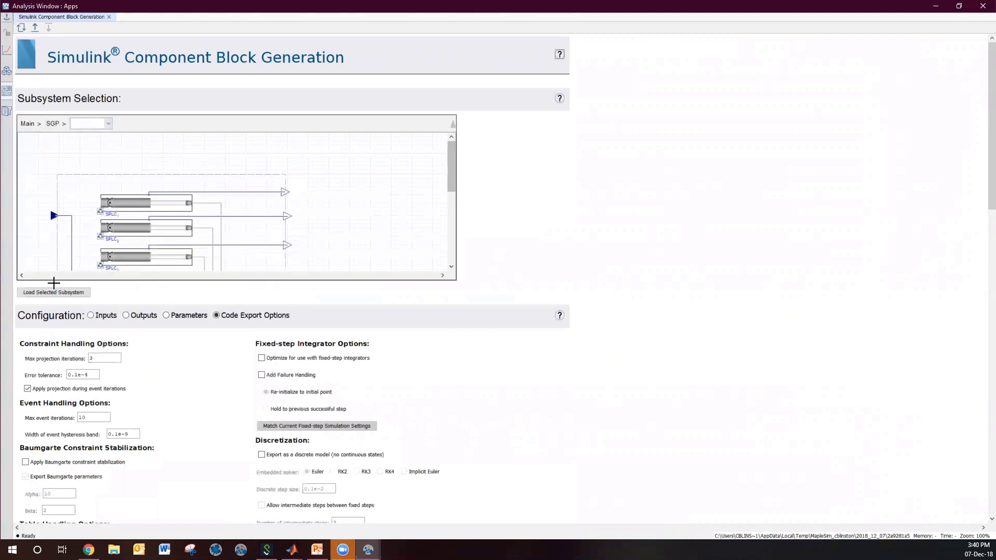
{"action": "scroll", "coordinate": [295, 244], "scroll_direction": "down", "scroll_amount": 2}
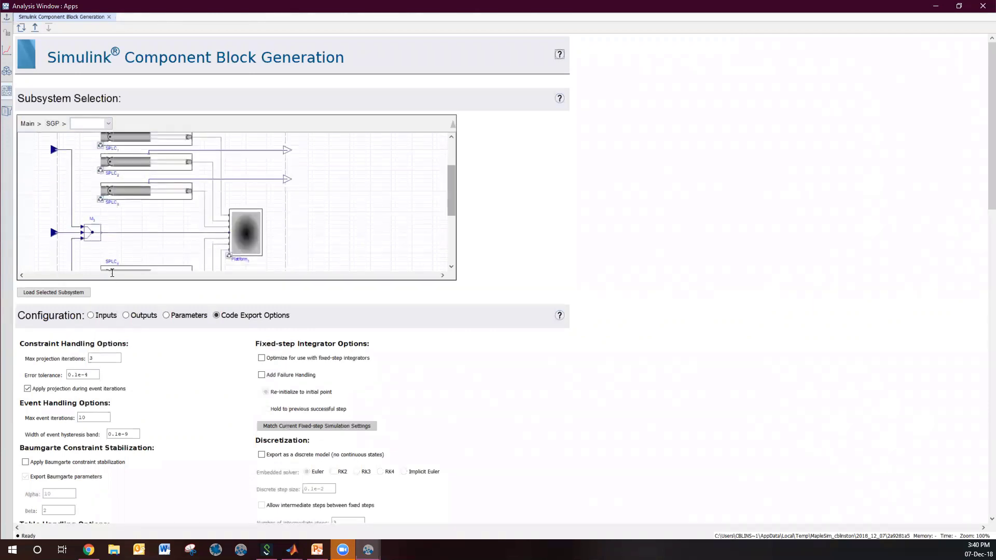
{"action": "left_click", "coordinate": [70, 293]}
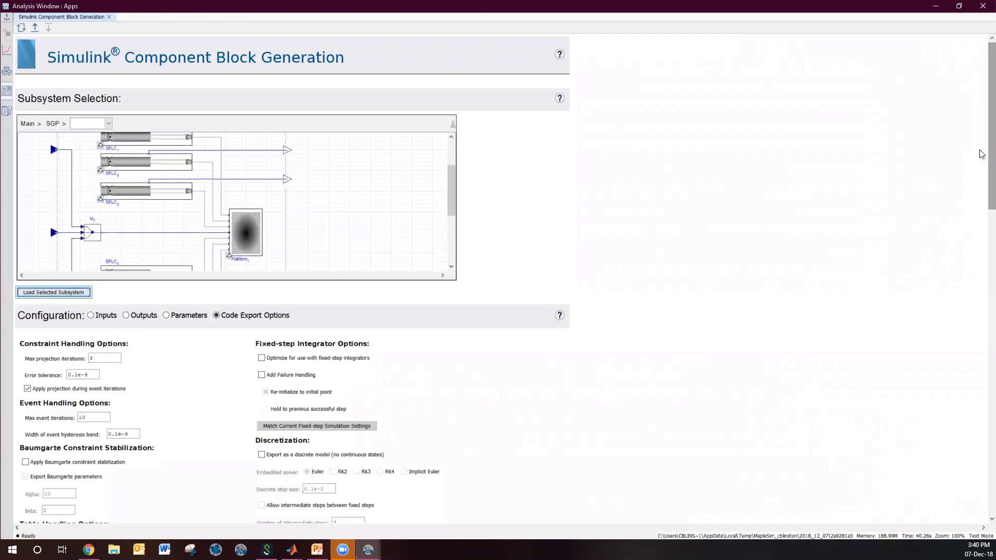
{"action": "scroll", "coordinate": [982, 156], "scroll_direction": "down", "scroll_amount": 1}
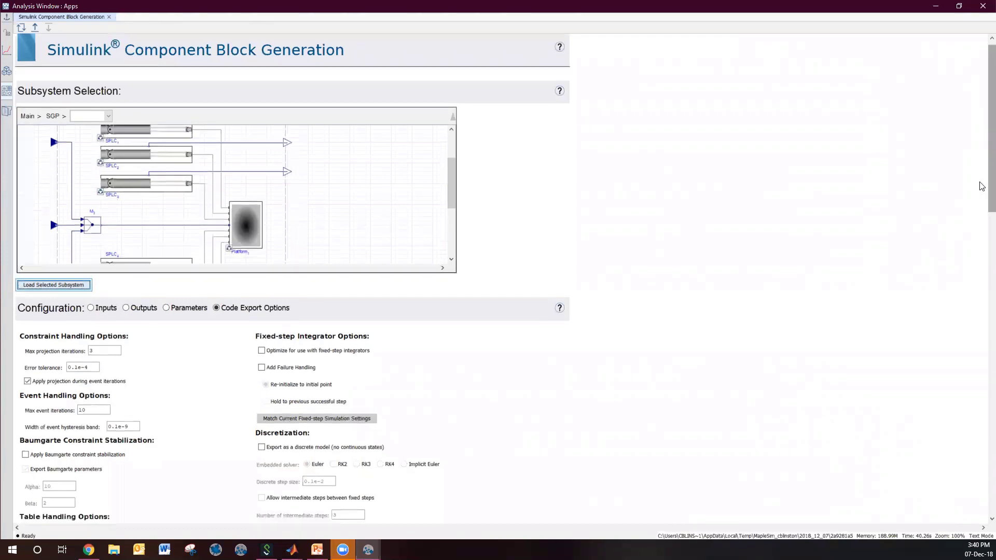
{"action": "scroll", "coordinate": [338, 228], "scroll_direction": "down", "scroll_amount": 3}
{"action": "scroll", "coordinate": [352, 199], "scroll_direction": "down", "scroll_amount": 2}
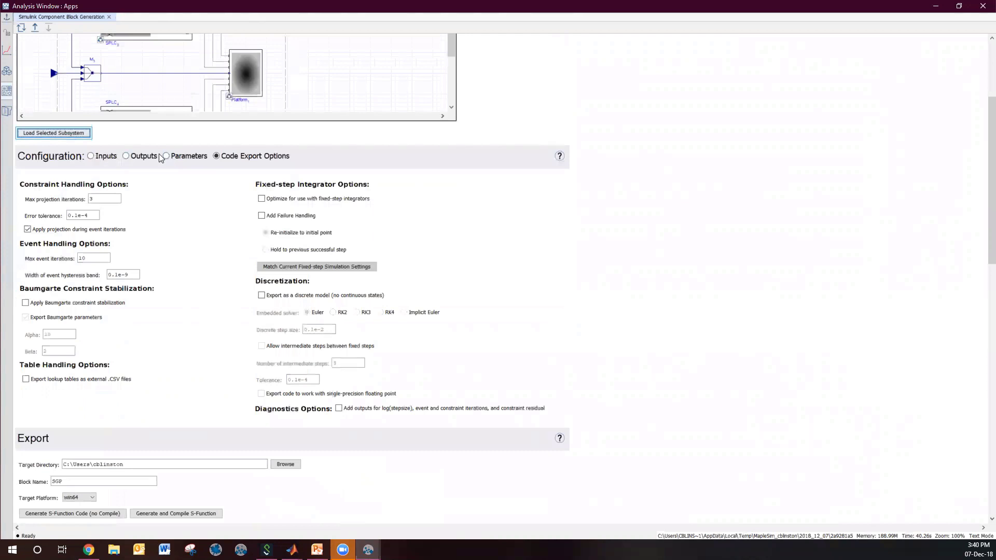
Review the SGP block's X/Y/Z inputs, six length outputs and parameter list
{"action": "left_click", "coordinate": [91, 156]}
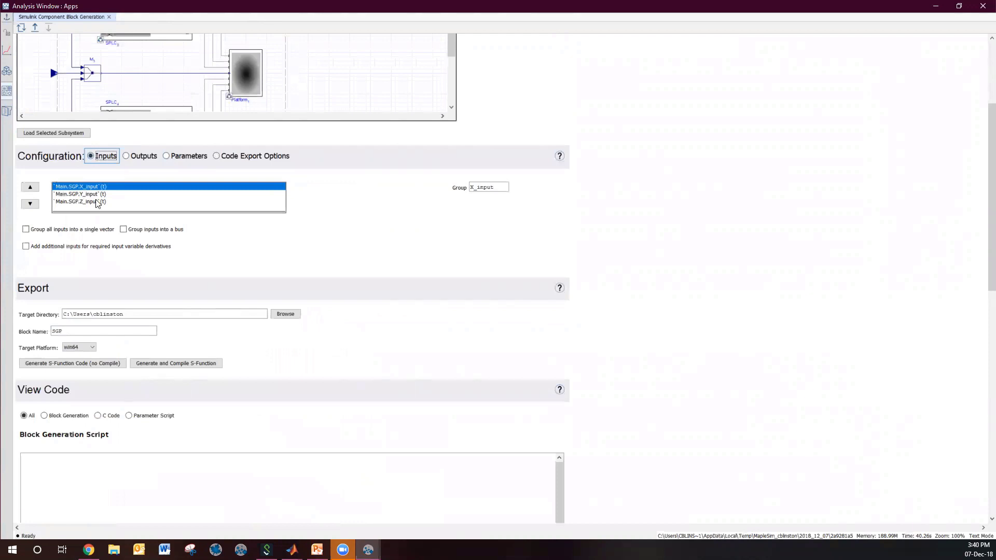
{"action": "left_click", "coordinate": [126, 157]}
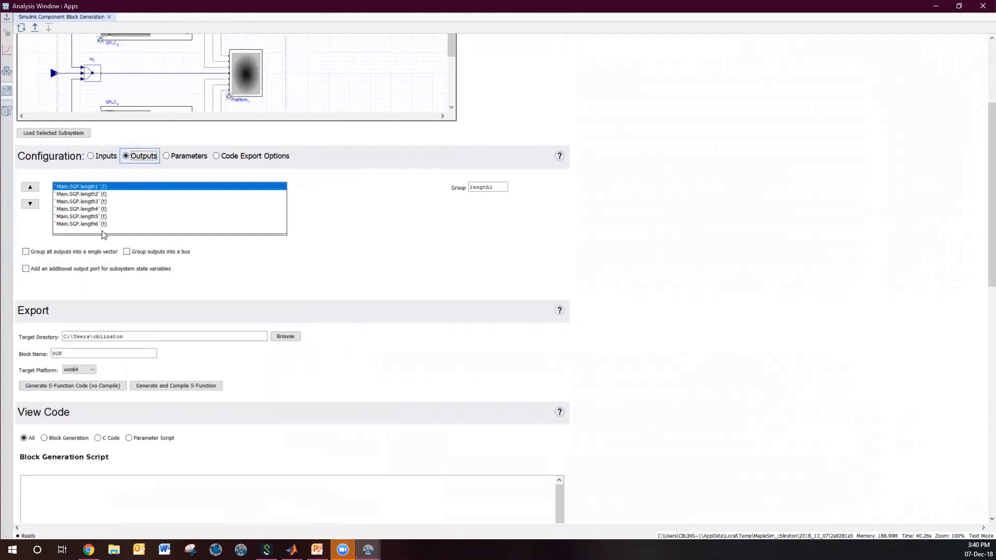
{"action": "left_click", "coordinate": [167, 156]}
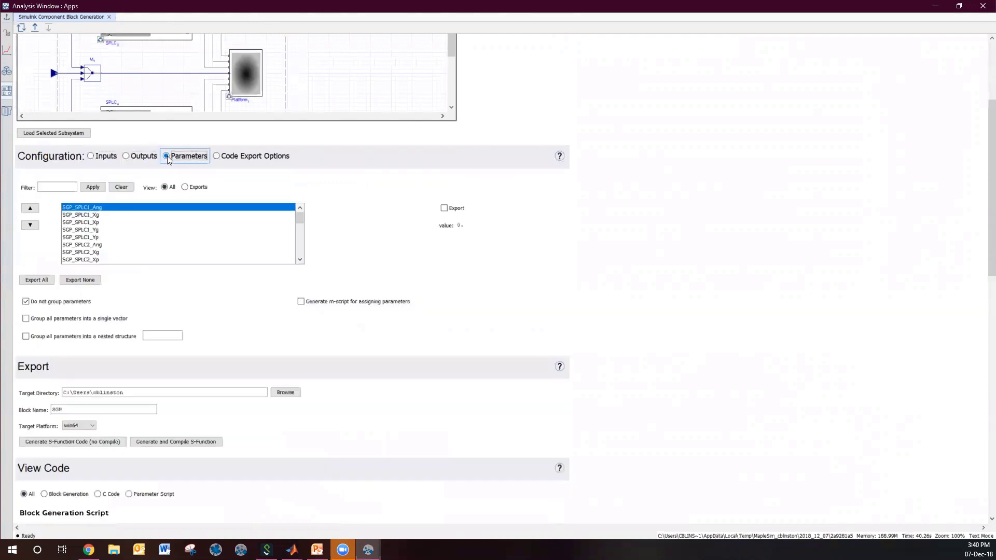
Mark parameters SGP_SPLC1_Ang and SGP_SPLC2_Ang for export, then return to Code Export Options
{"action": "left_click", "coordinate": [99, 207]}
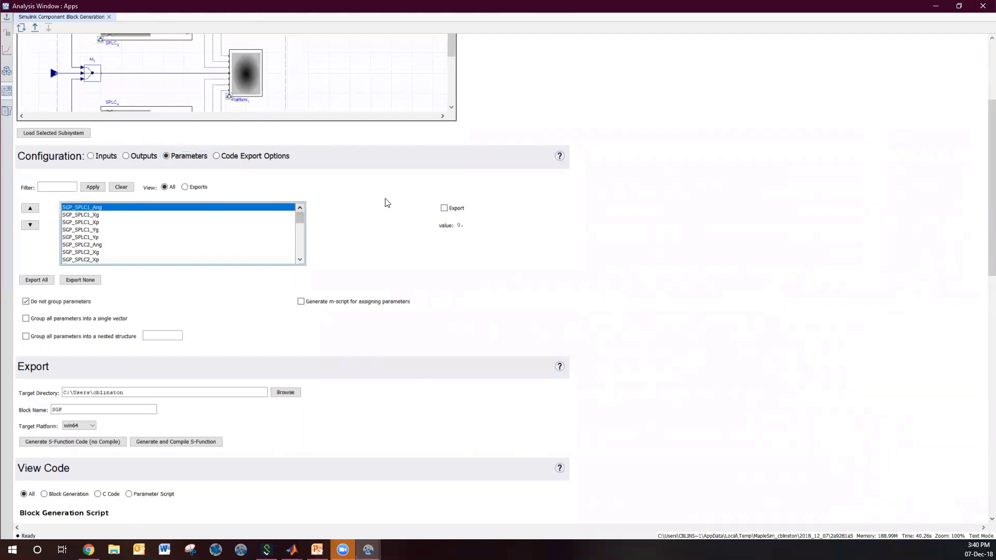
{"action": "left_click", "coordinate": [445, 209]}
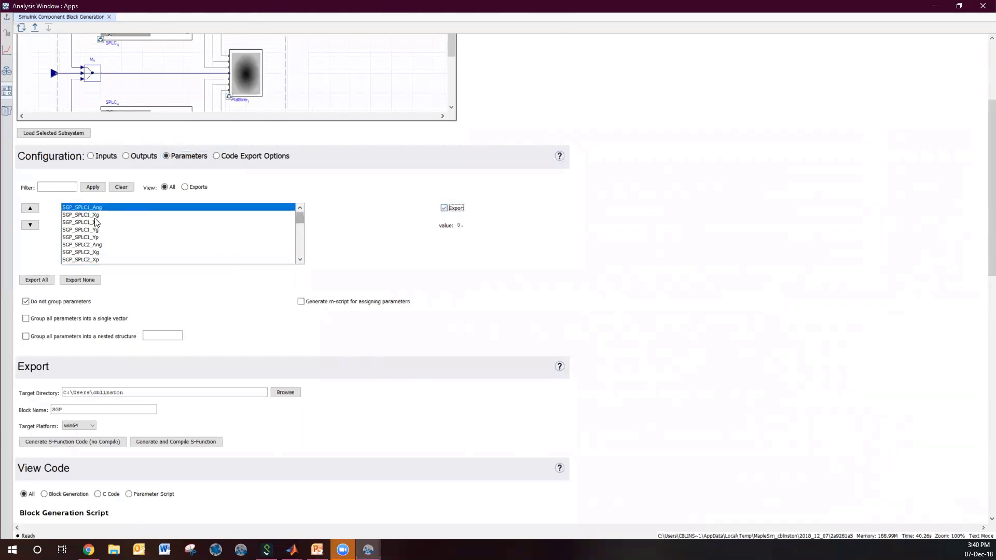
{"action": "left_click", "coordinate": [95, 222]}
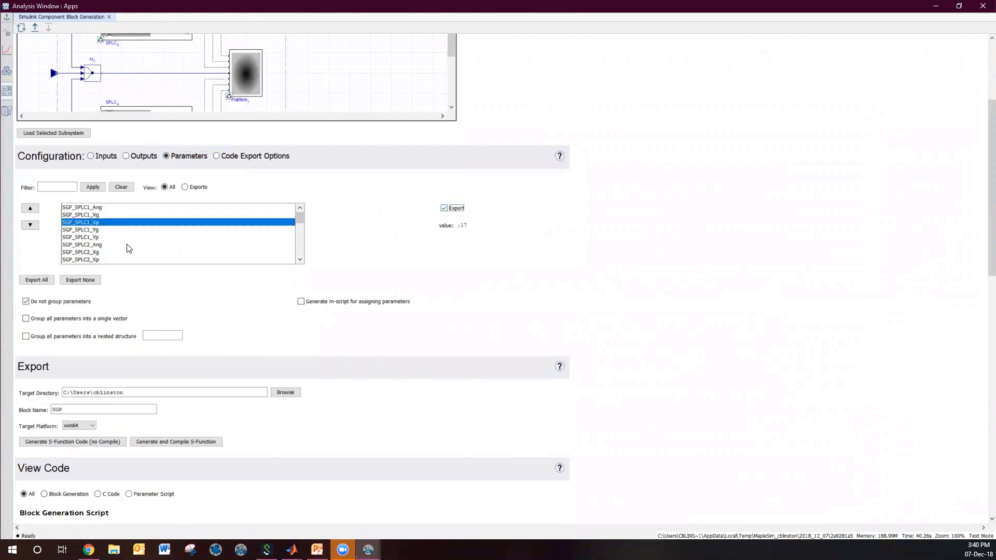
{"action": "left_click", "coordinate": [100, 245]}
{"action": "left_click", "coordinate": [444, 209]}
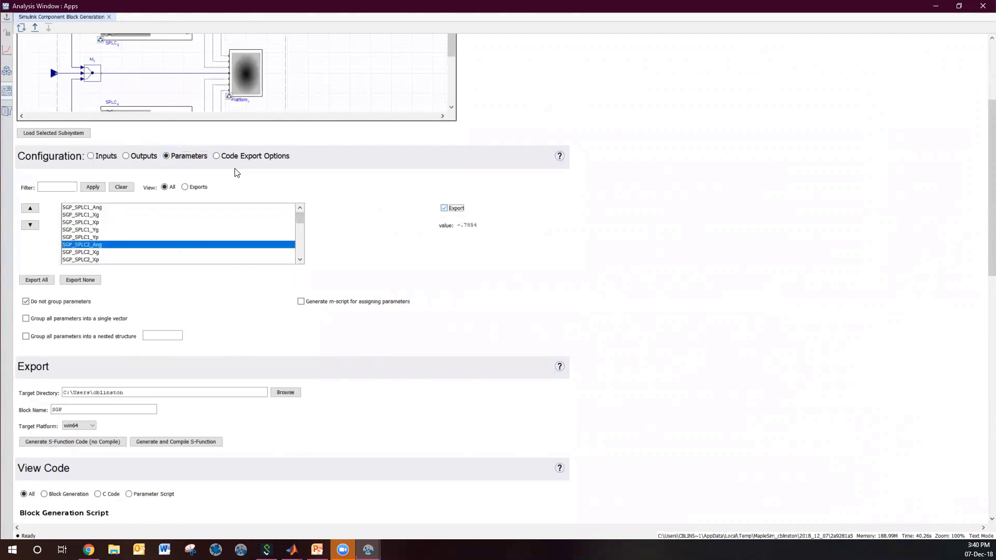
{"action": "left_click", "coordinate": [218, 158]}
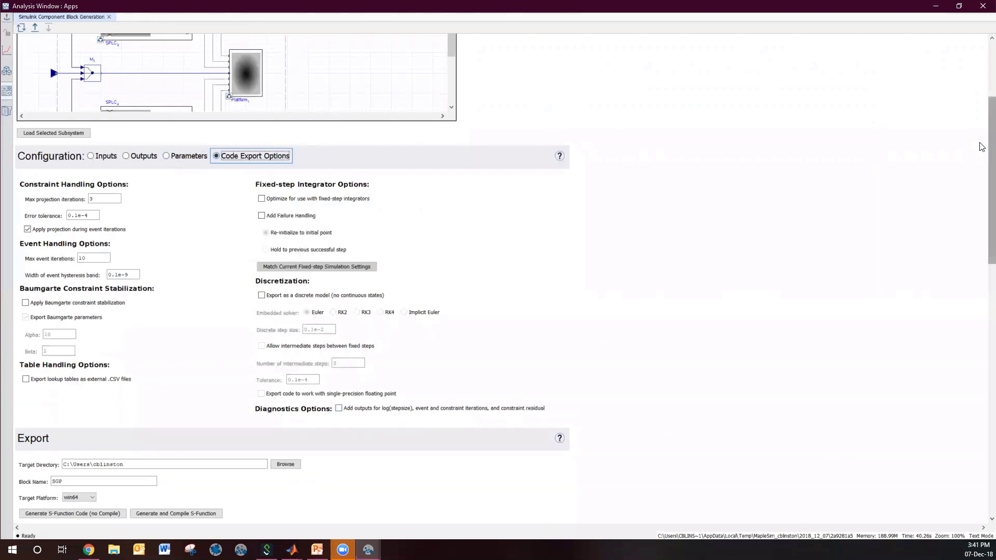
Scroll down to the Export settings with target directory and block name SGP for win64
{"action": "scroll", "coordinate": [981, 194], "scroll_direction": "down", "scroll_amount": 1}
{"action": "scroll", "coordinate": [982, 207], "scroll_direction": "down", "scroll_amount": 4}
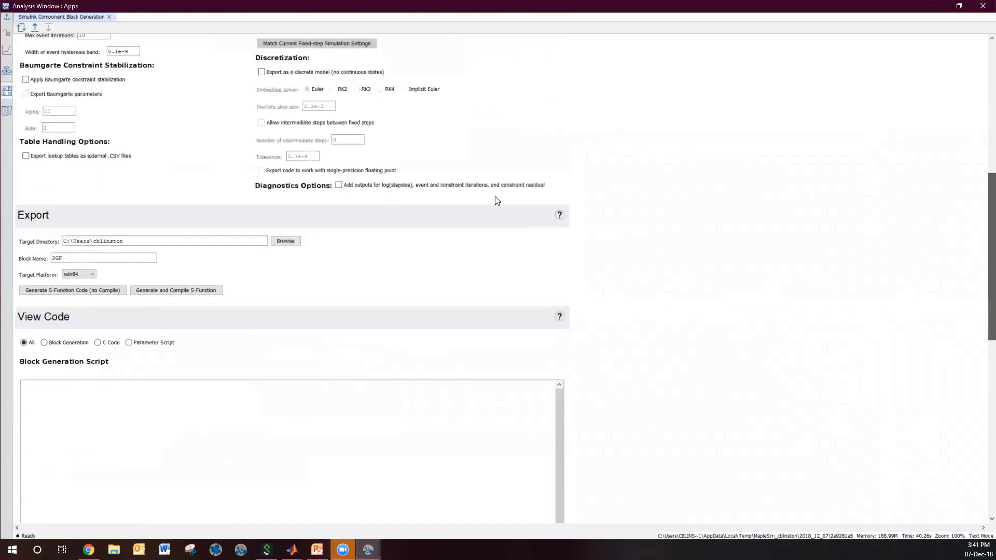
Append 'x' to the export Block Name so it reads SGPx, keeping the win64 target platform
{"action": "left_click", "coordinate": [84, 257]}
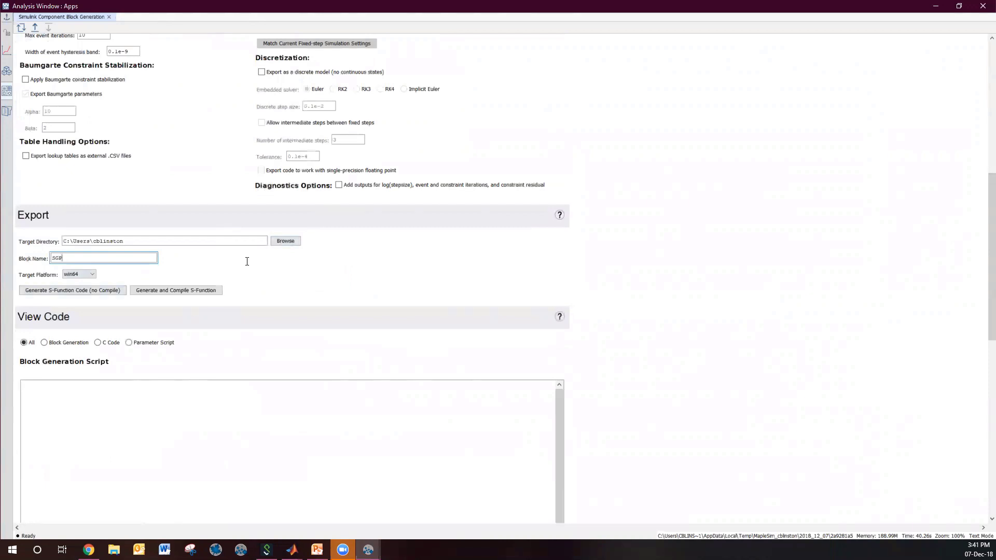
{"action": "type", "text": "x"}
{"action": "left_click", "coordinate": [210, 261]}
{"action": "scroll", "coordinate": [211, 261], "scroll_direction": "down", "scroll_amount": 2}
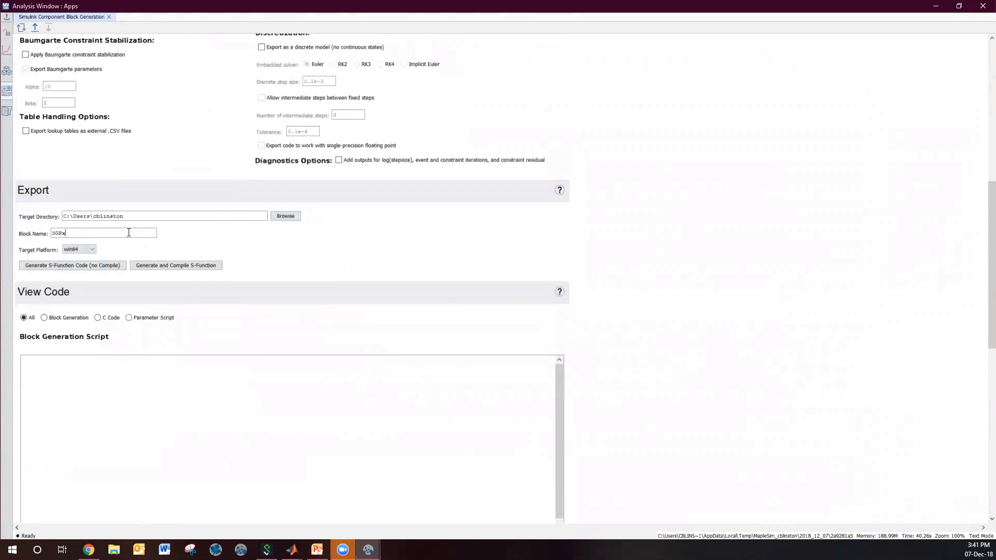
{"action": "left_click", "coordinate": [102, 232]}
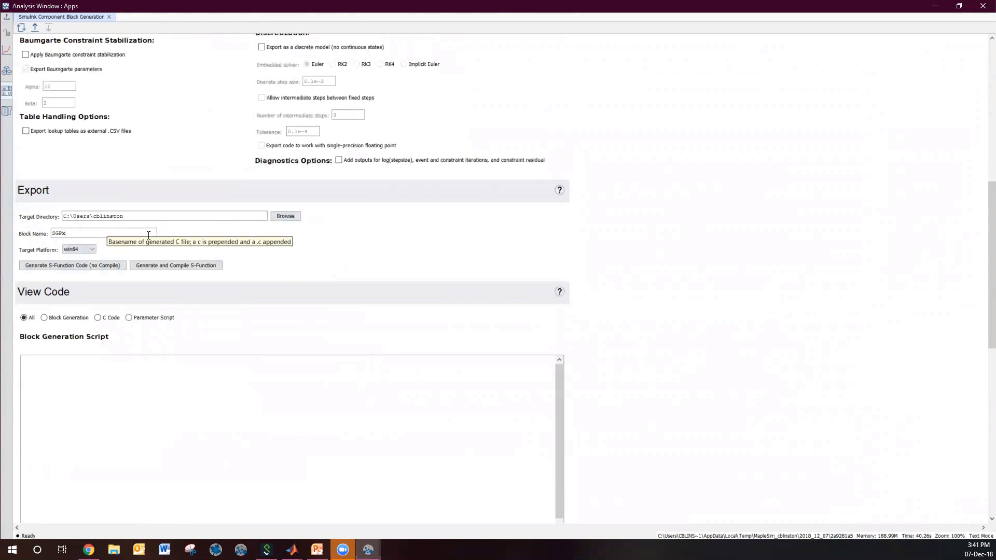
{"action": "scroll", "coordinate": [181, 251], "scroll_direction": "down", "scroll_amount": 3}
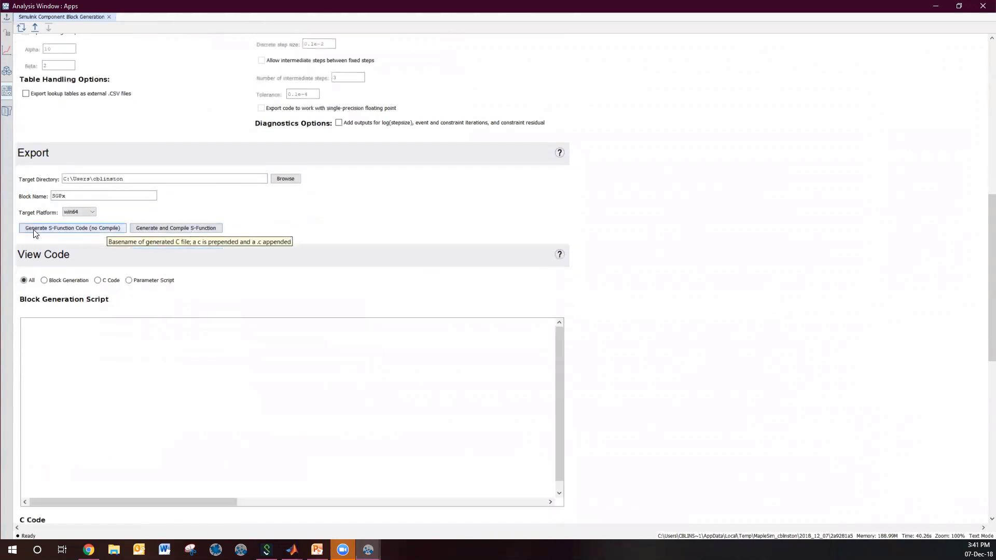
{"action": "left_click", "coordinate": [62, 233]}
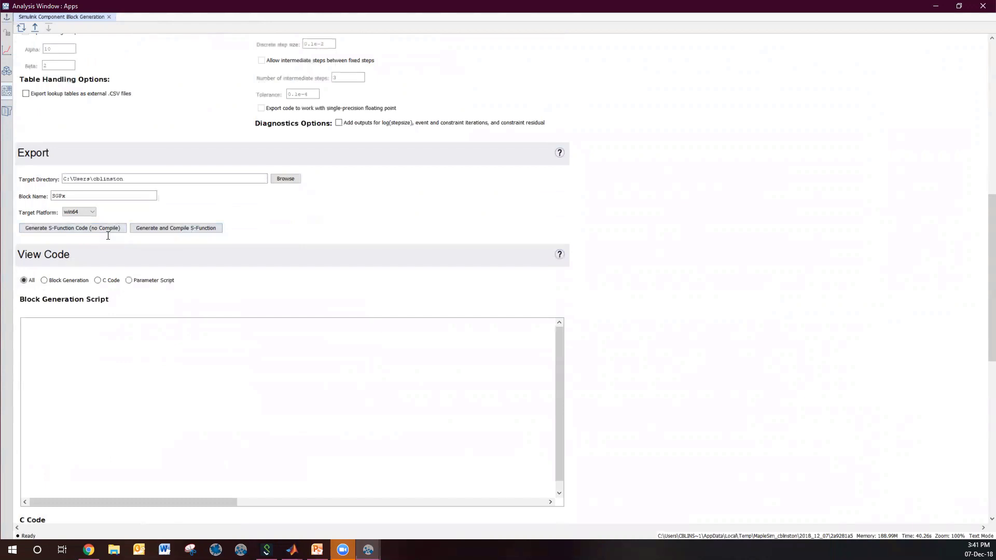
{"action": "scroll", "coordinate": [108, 236], "scroll_direction": "down", "scroll_amount": 2}
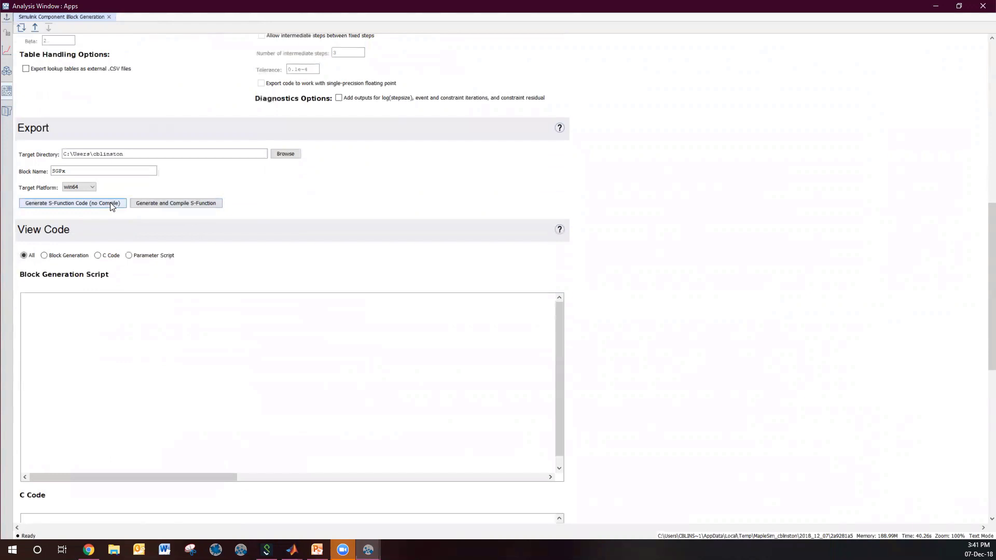
{"action": "scroll", "coordinate": [112, 207], "scroll_direction": "down", "scroll_amount": 1}
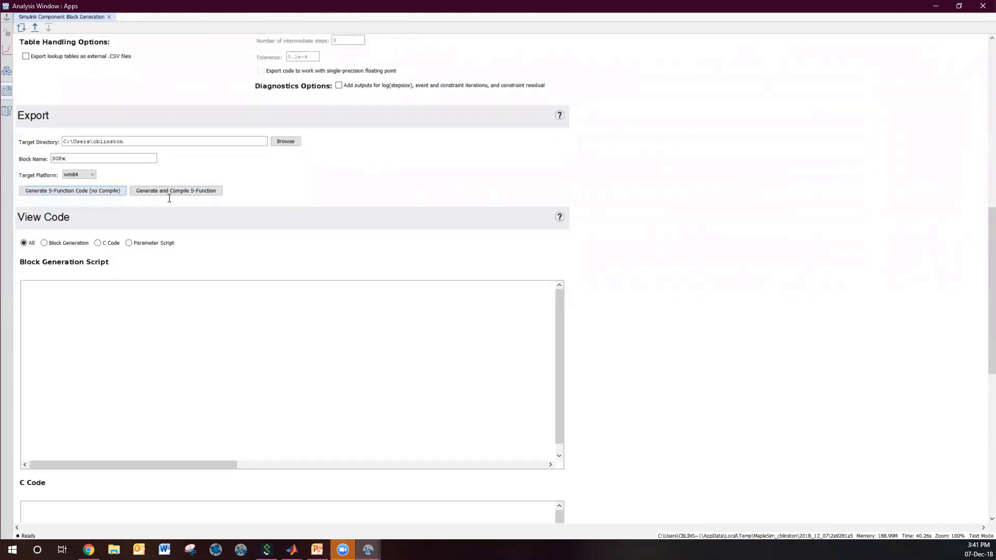
Run Generate and Compile S-Function for SGPx and wait while it shows Evaluating
{"action": "left_click", "coordinate": [212, 192]}
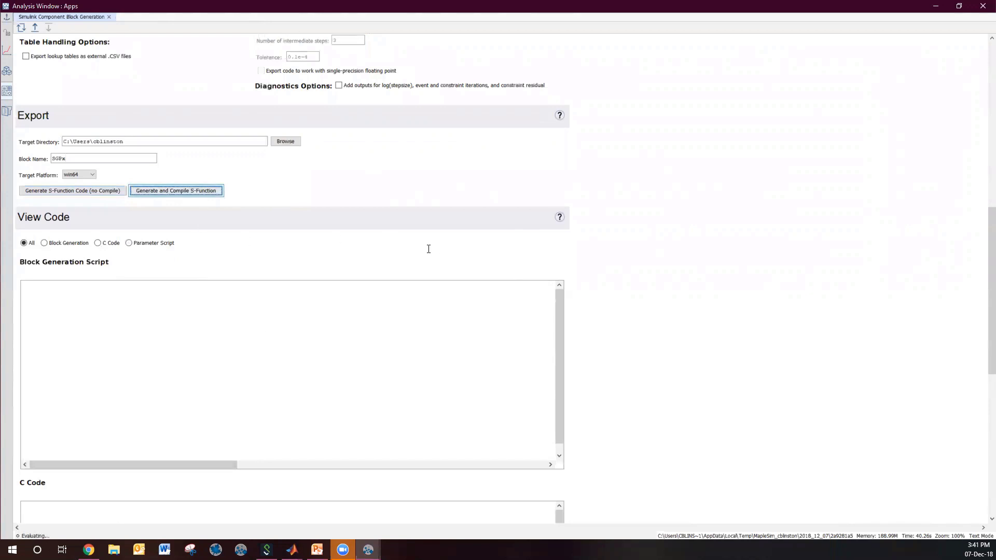
{"action": "scroll", "coordinate": [429, 249], "scroll_direction": "down", "scroll_amount": 3}
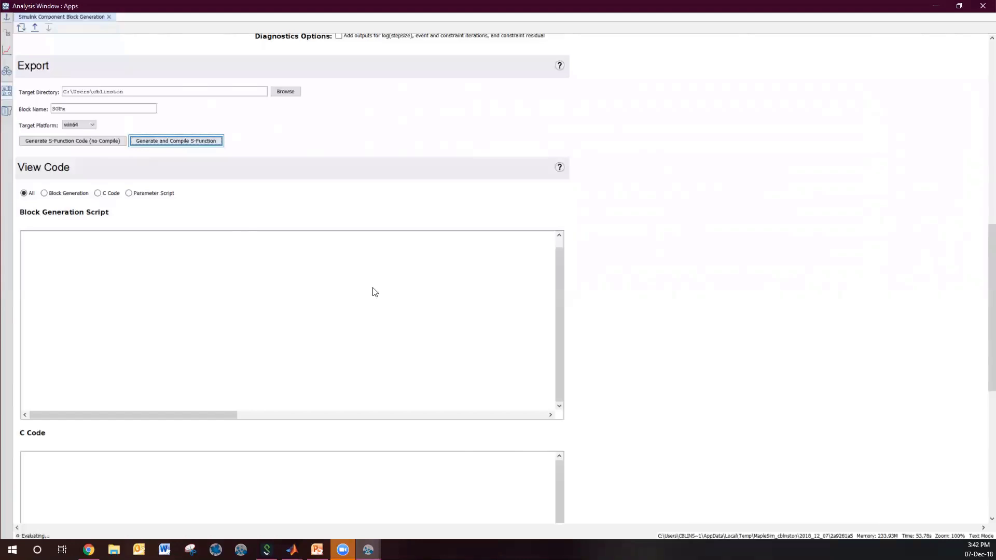
Minimize the Analysis Window, open and close the Help menu, and switch to Chrome
{"action": "left_click", "coordinate": [936, 6]}
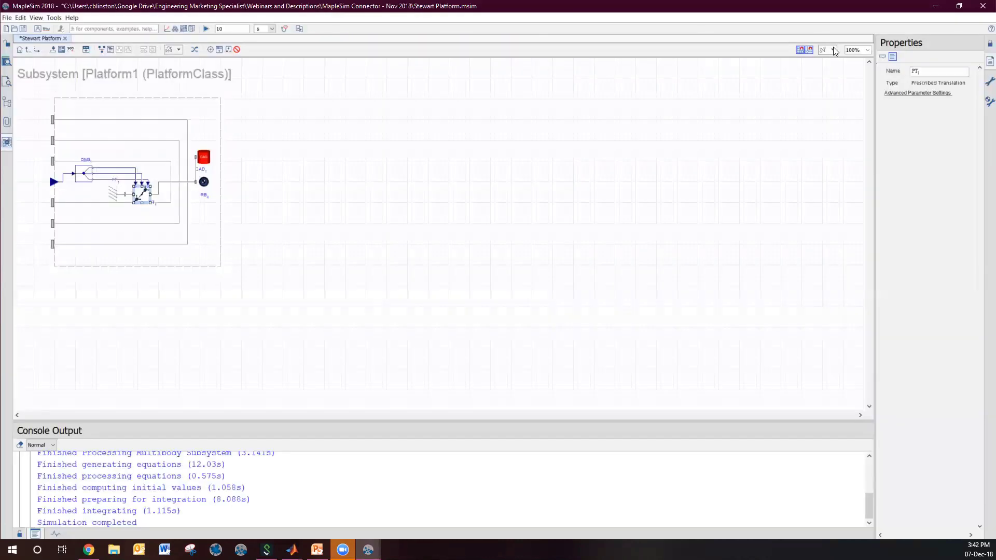
{"action": "left_click", "coordinate": [74, 18]}
{"action": "left_click", "coordinate": [101, 7]}
{"action": "left_click", "coordinate": [88, 549]}
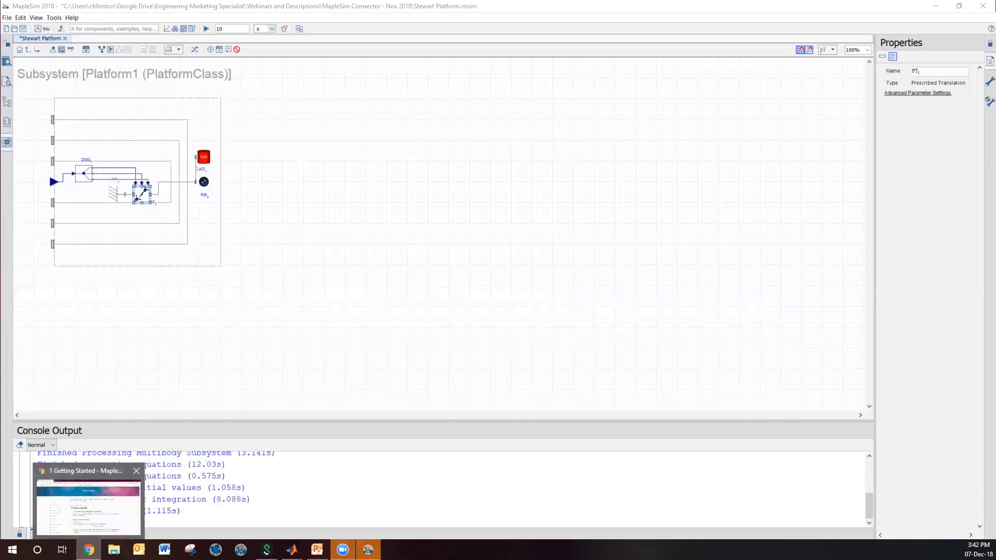
Scroll through the MapleSim Connector Getting Started guide until the MapleSim_SGPx library window appears
{"action": "mouse_move", "coordinate": [88, 506]}
{"action": "mouse_move", "coordinate": [368, 550]}
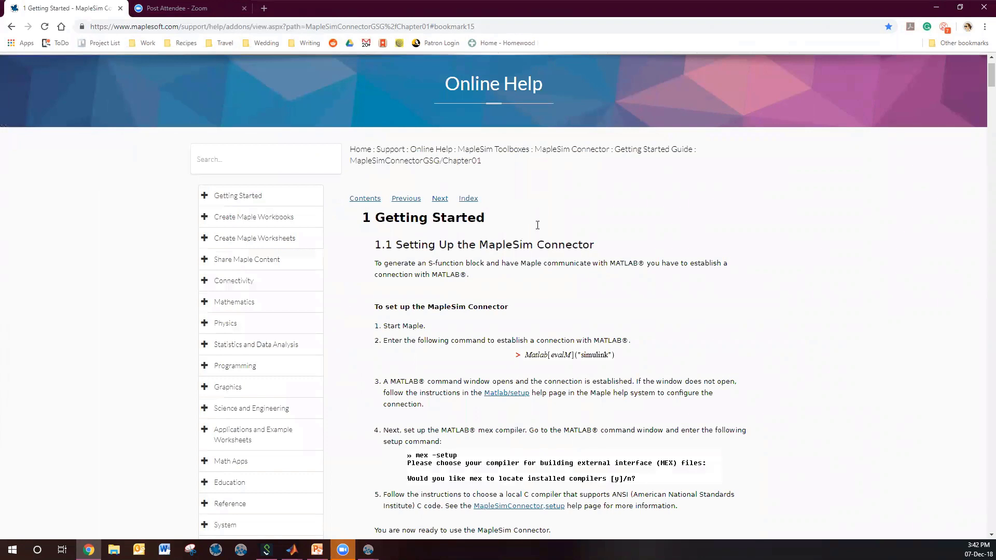
{"action": "scroll", "coordinate": [532, 255], "scroll_direction": "down", "scroll_amount": 2}
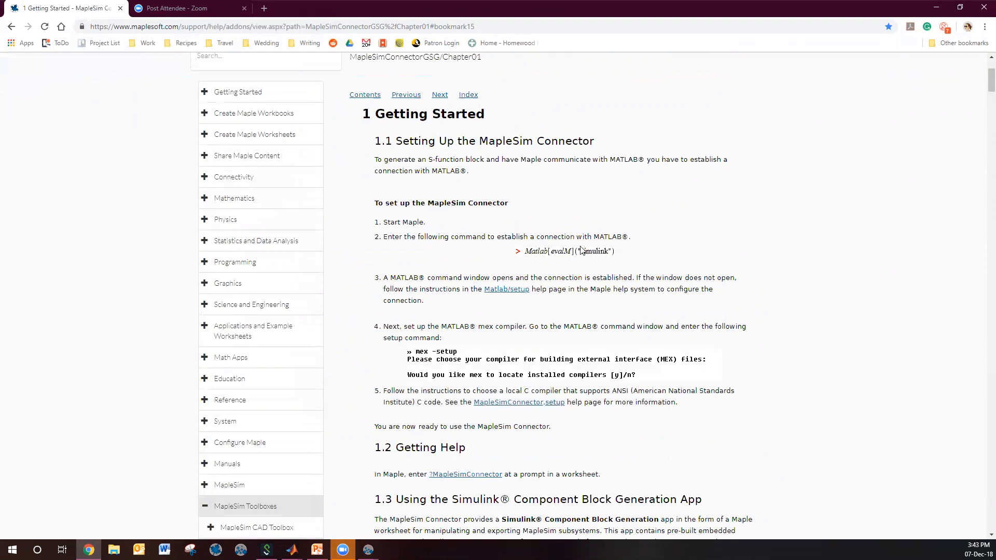
{"action": "scroll", "coordinate": [576, 236], "scroll_direction": "up", "scroll_amount": 2}
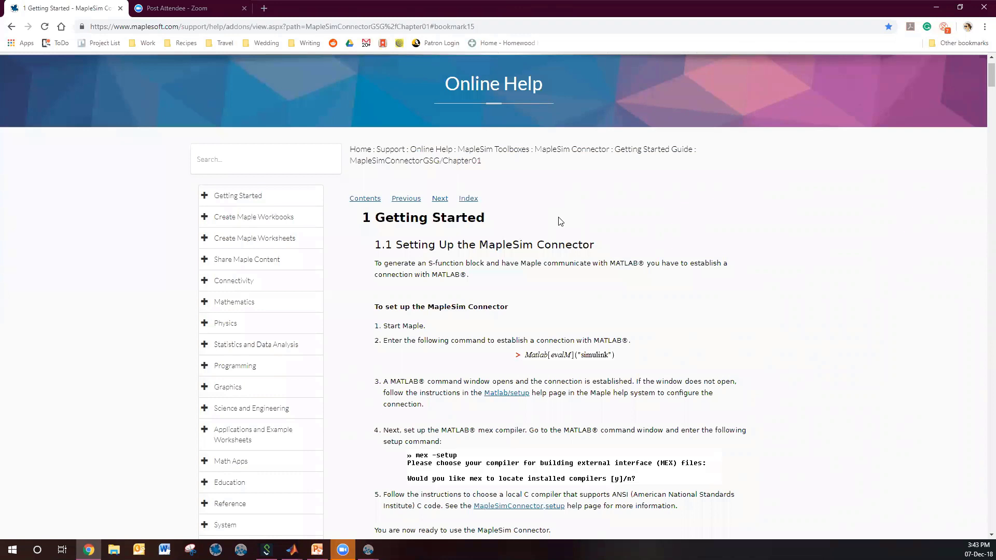
{"action": "scroll", "coordinate": [610, 247], "scroll_direction": "down", "scroll_amount": 2}
{"action": "scroll", "coordinate": [610, 247], "scroll_direction": "up", "scroll_amount": 1}
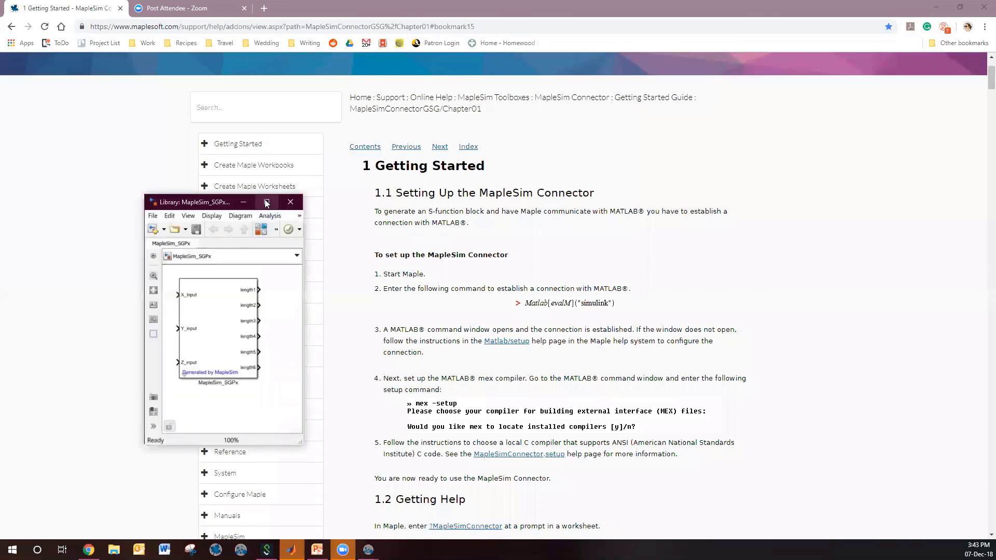
Maximize the Library: MapleSim_SGPx window and select the generated MapleSim_SGPx block
{"action": "left_click", "coordinate": [266, 202]}
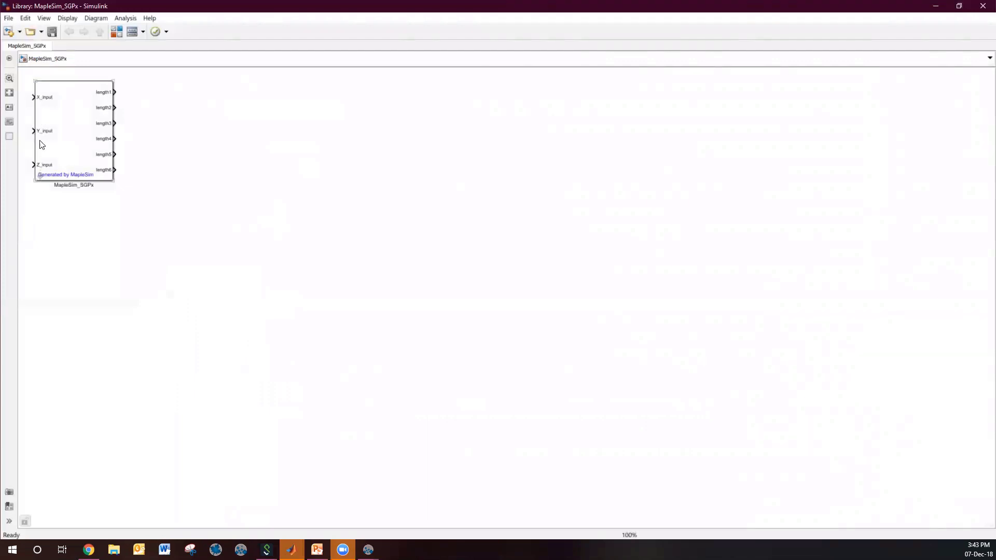
{"action": "left_click", "coordinate": [106, 90]}
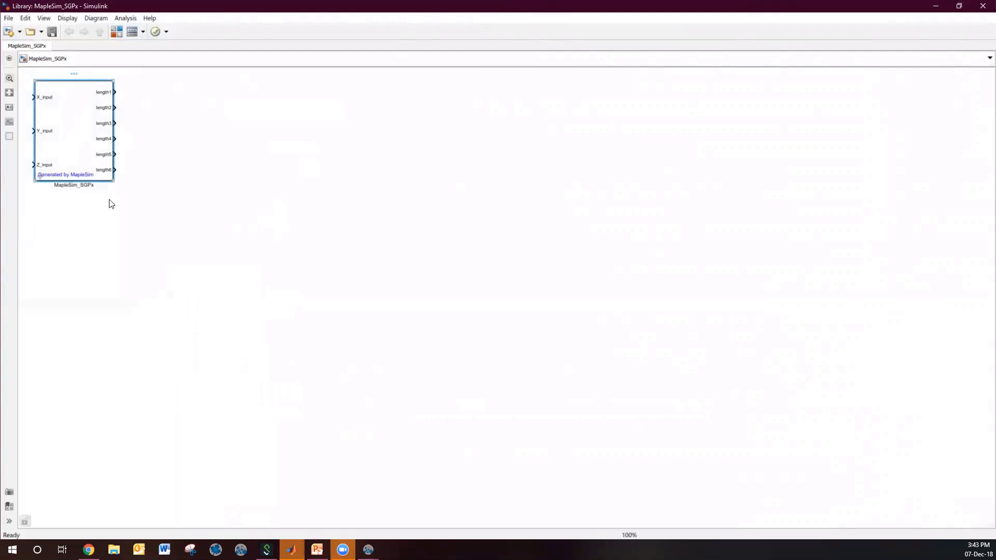
Open the MapleSim_SGPx Block Parameters dialog and review values like SPLC1_Xp .17 and sample step 1/40
{"action": "double_click", "coordinate": [64, 126]}
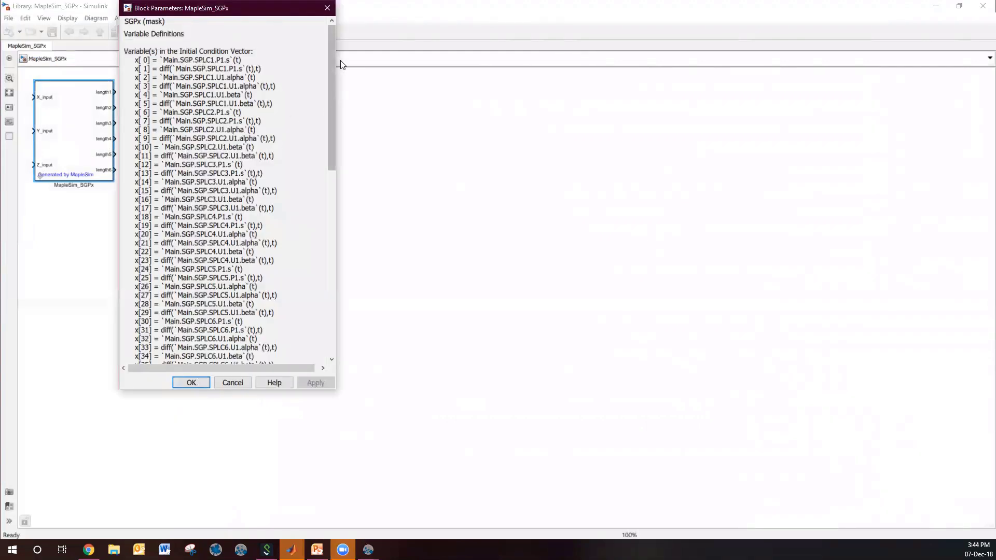
{"action": "left_click_drag", "start_coordinate": [328, 55], "coordinate": [356, 216]}
{"action": "scroll", "coordinate": [244, 206], "scroll_direction": "down", "scroll_amount": 3}
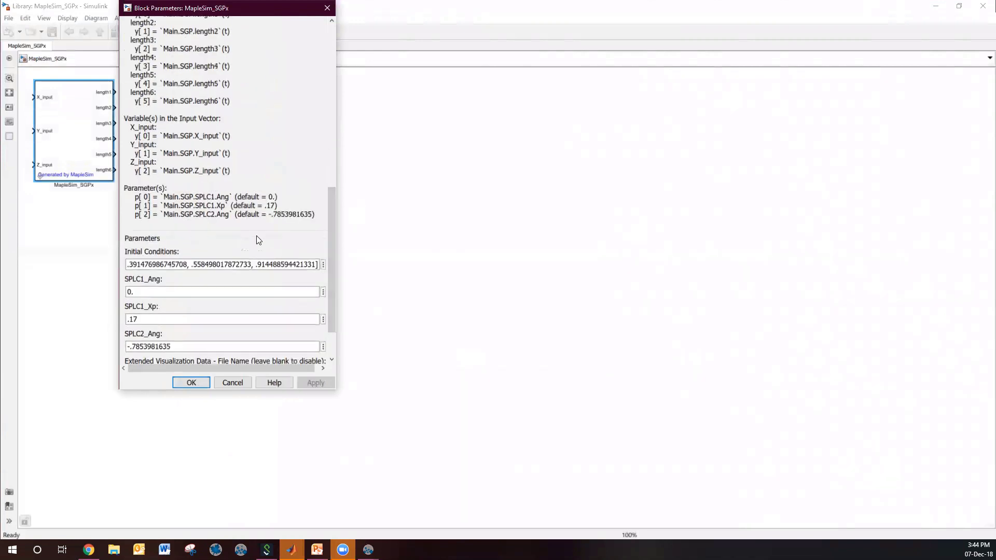
{"action": "left_click_drag", "start_coordinate": [331, 210], "coordinate": [334, 254]}
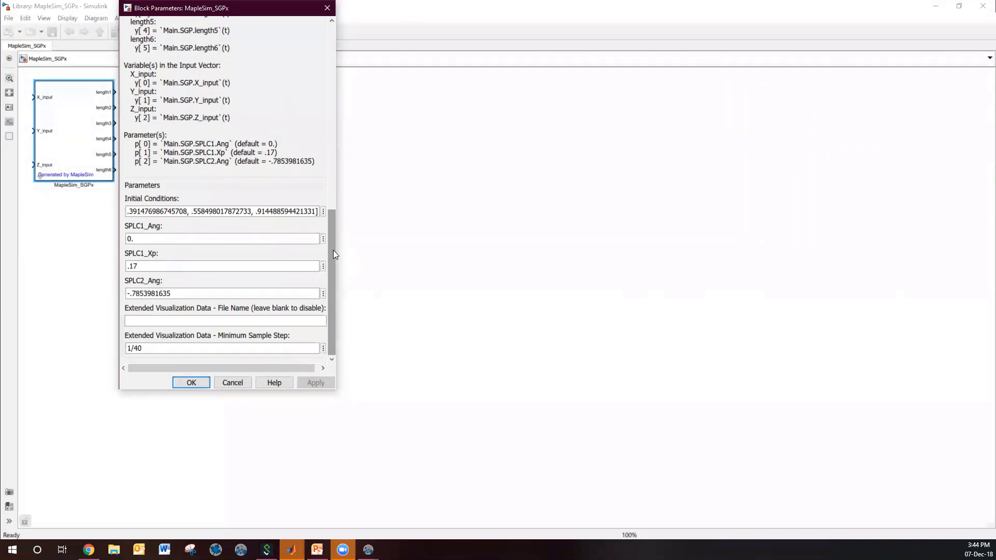
{"action": "scroll", "coordinate": [333, 228], "scroll_direction": "up", "scroll_amount": 15}
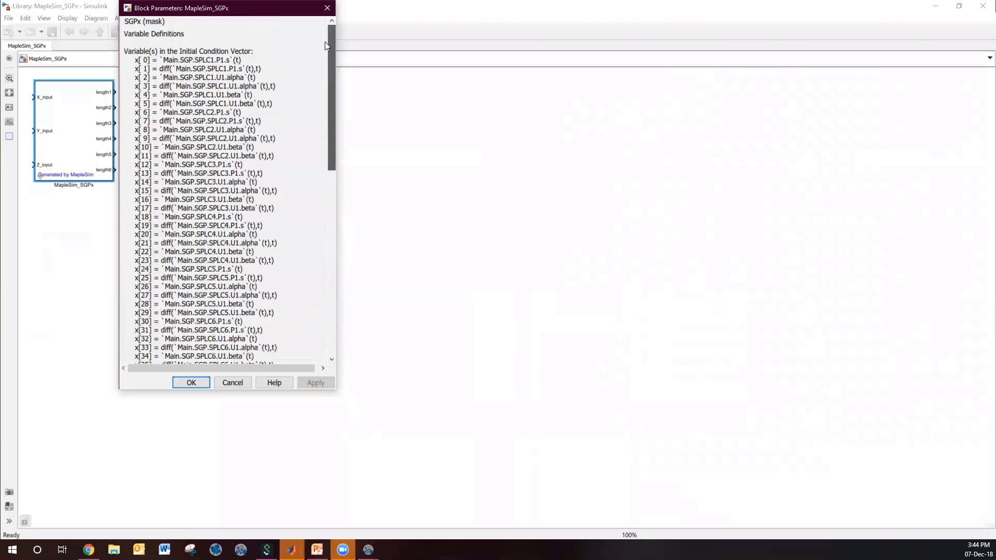